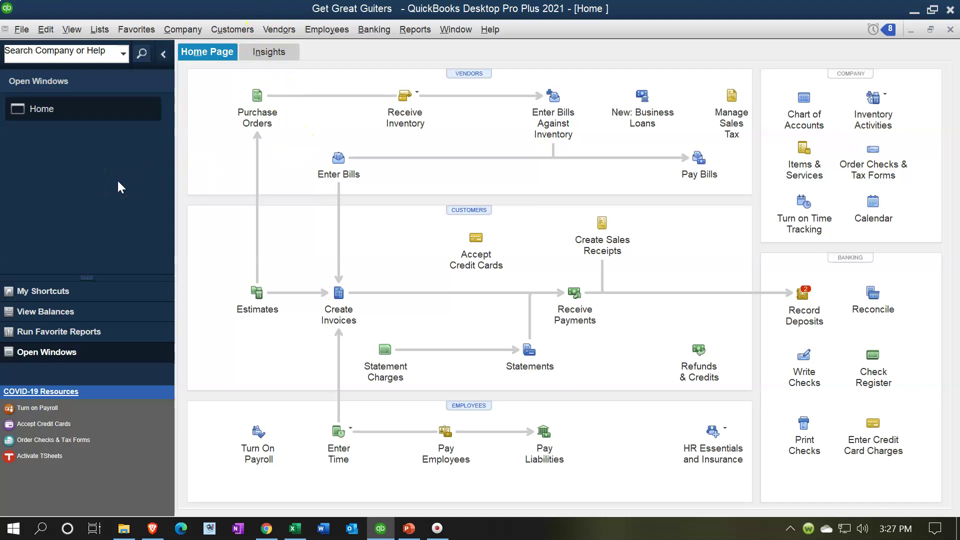
Step: Show the open window list and open the Balance Sheet Standard report
left_click(76, 32)
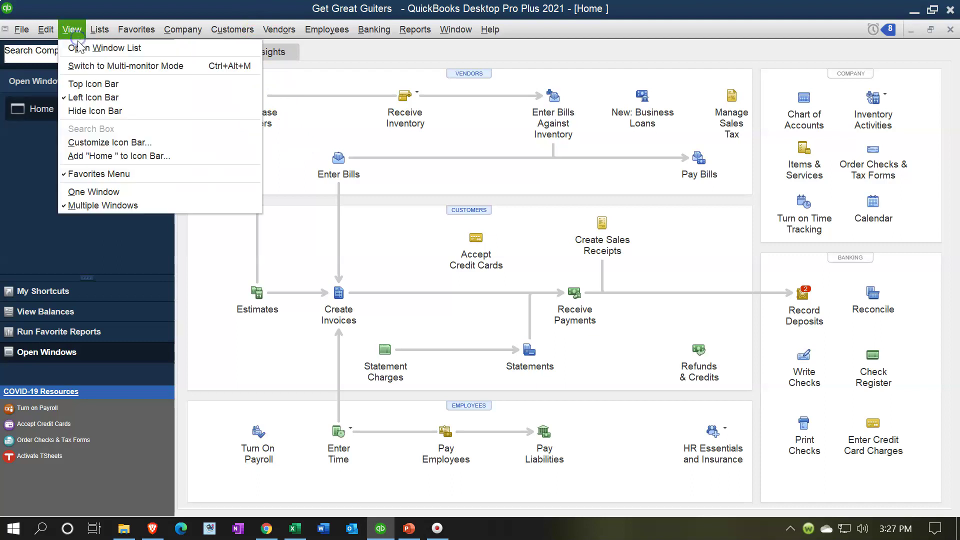
left_click(79, 50)
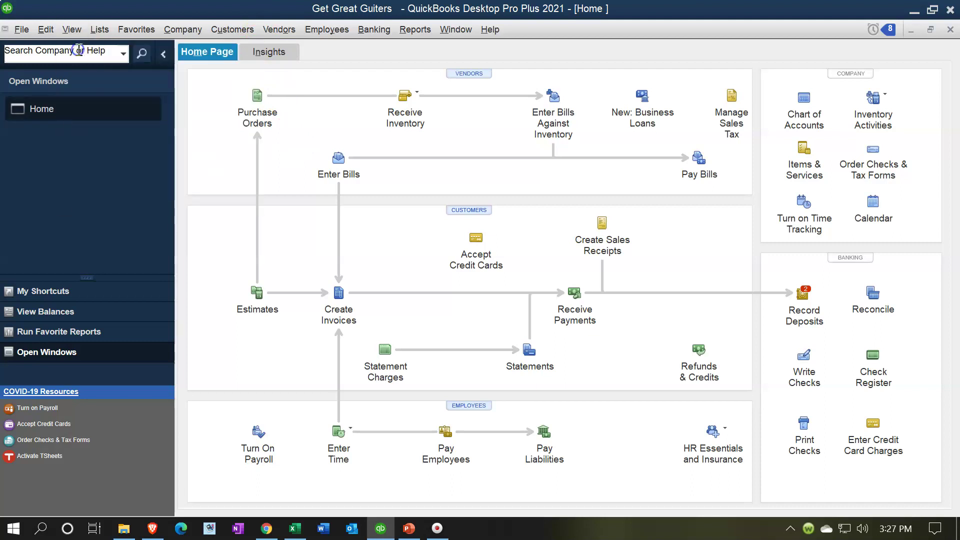
left_click(365, 40)
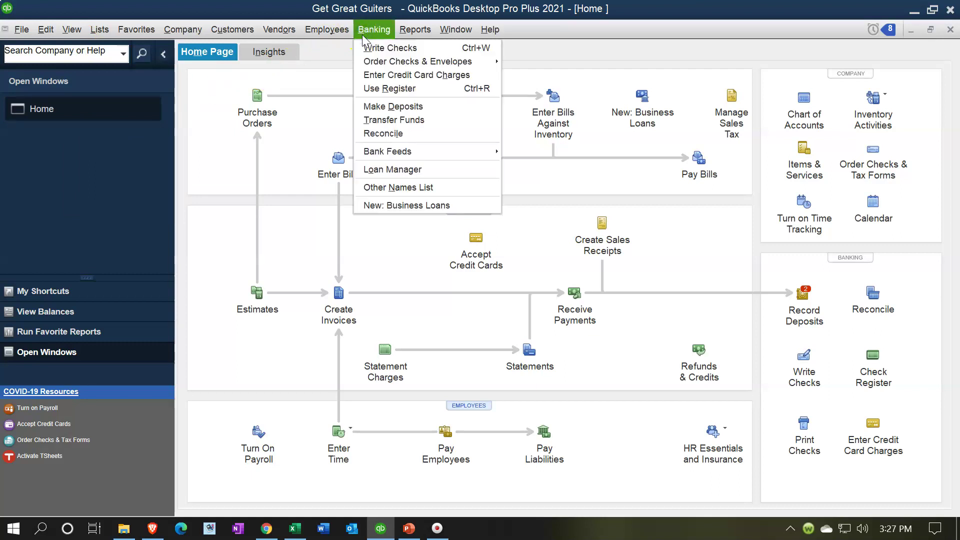
left_click(406, 30)
left_click(441, 131)
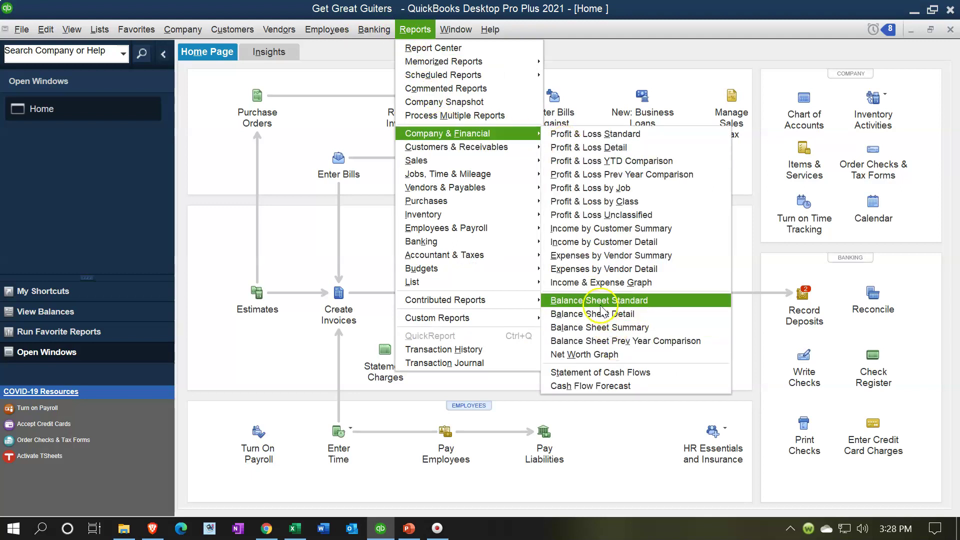
left_click(602, 305)
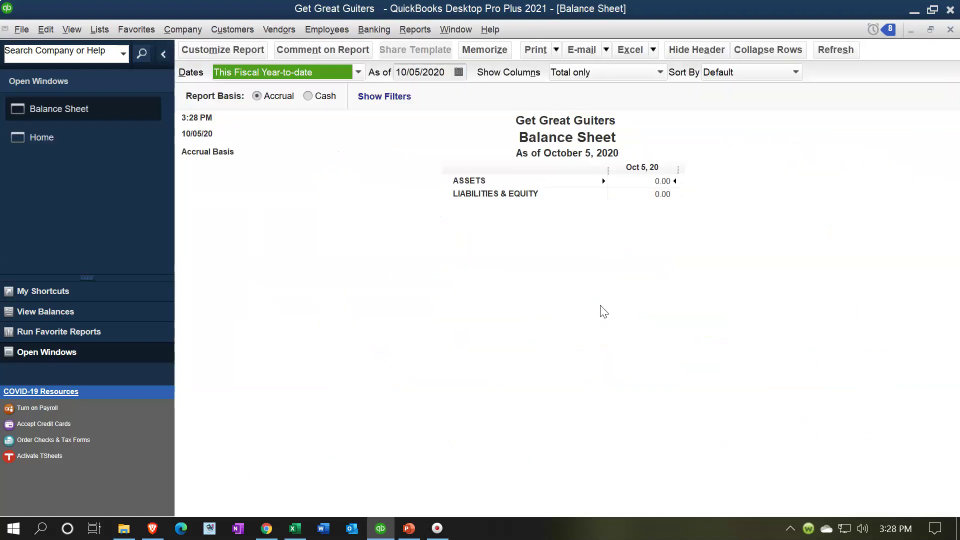
Step: Set the balance sheet's as-of date to 02/28/2021
key("Tab")
type("02/")
type("28")
key("Tab")
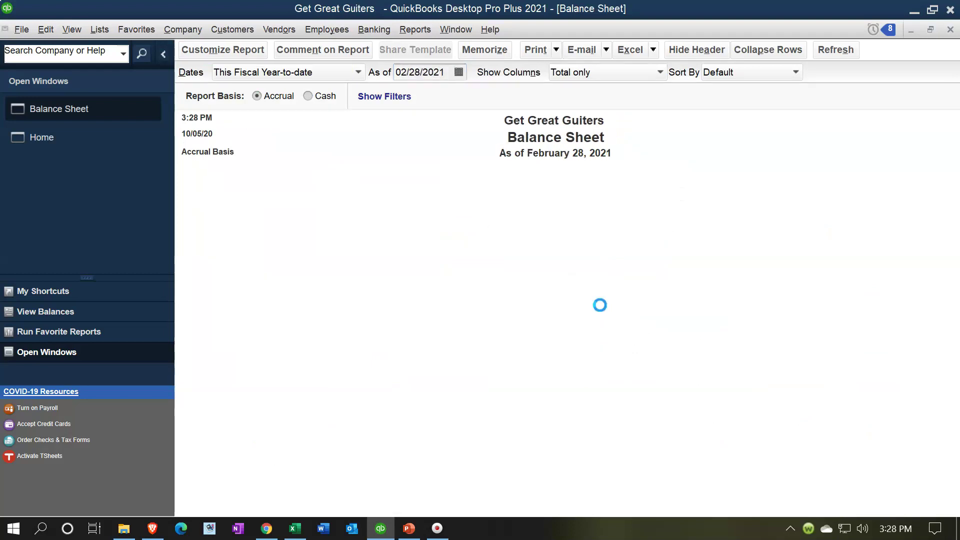
Step: Run the Profit & Loss Standard report for 01/01/2021 to 02/28/2021
left_click(415, 29)
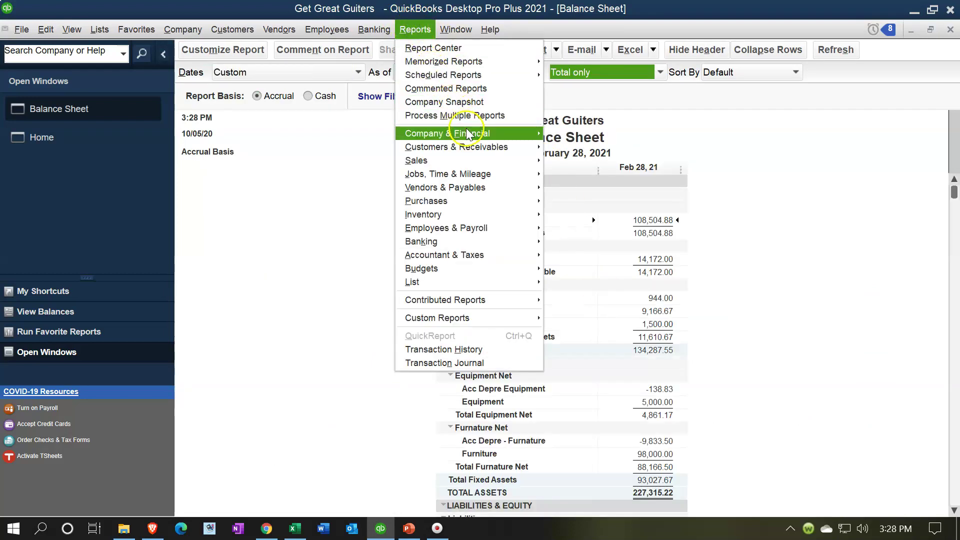
mouse_move(475, 133)
left_click(563, 134)
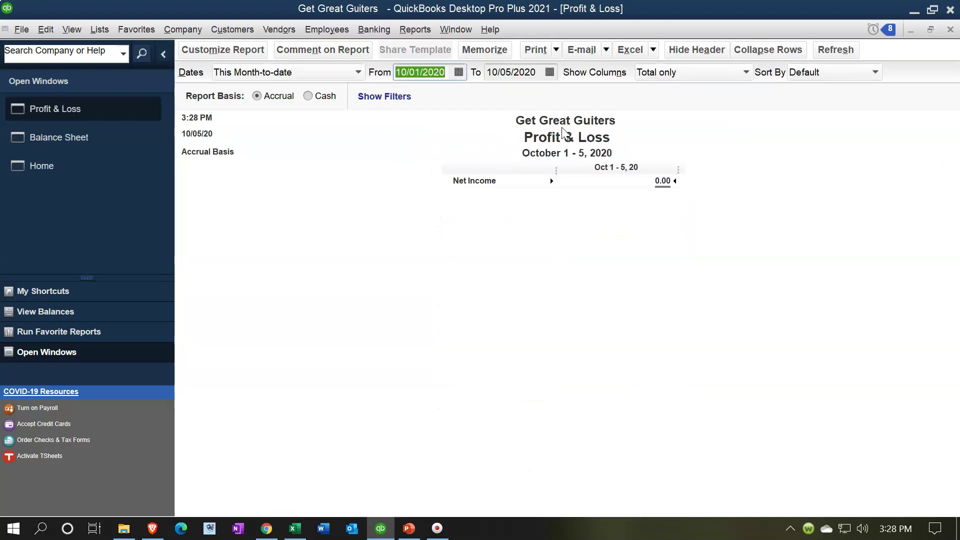
type("01")
key("Tab")
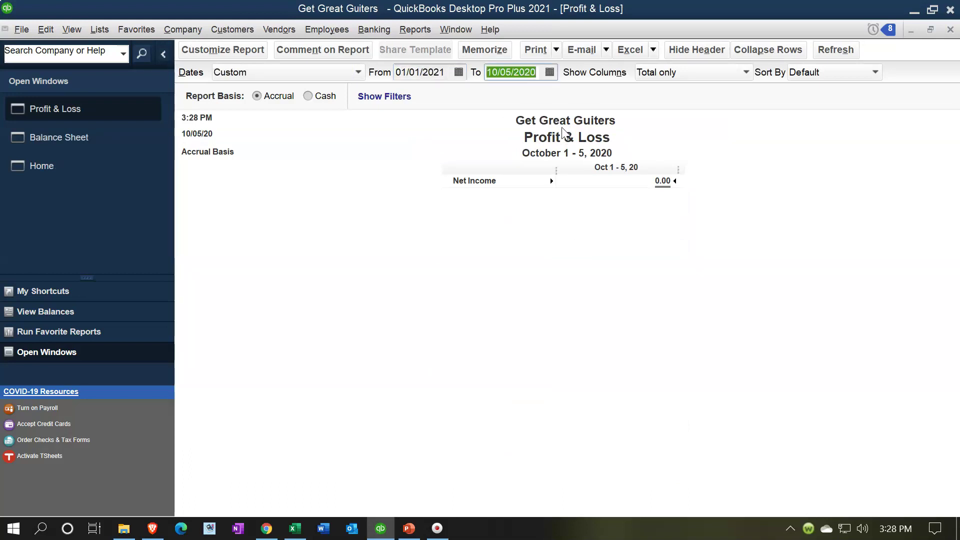
type("22821")
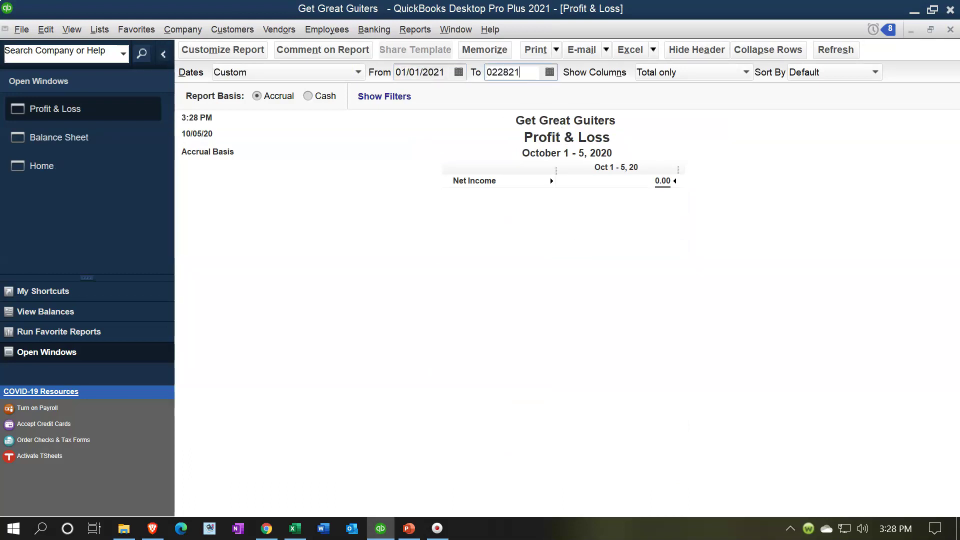
key("Tab")
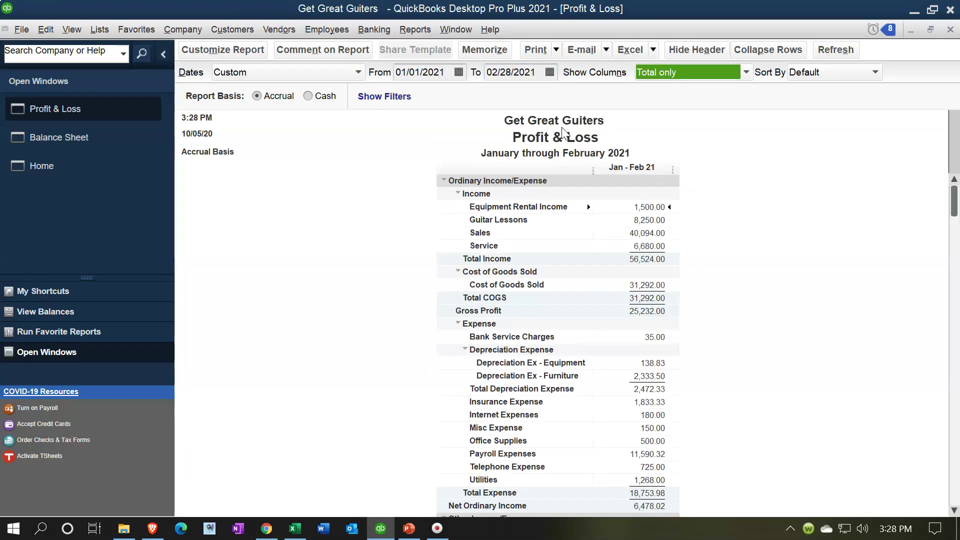
Step: Return to the balance sheet and examine accounts receivable, the other assets and the current liabilities
left_click(70, 140)
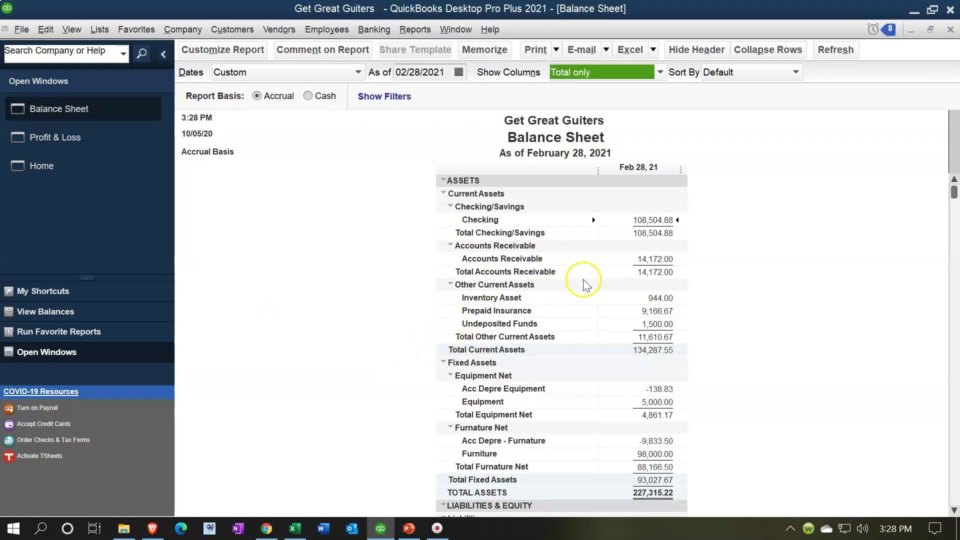
left_click(648, 263)
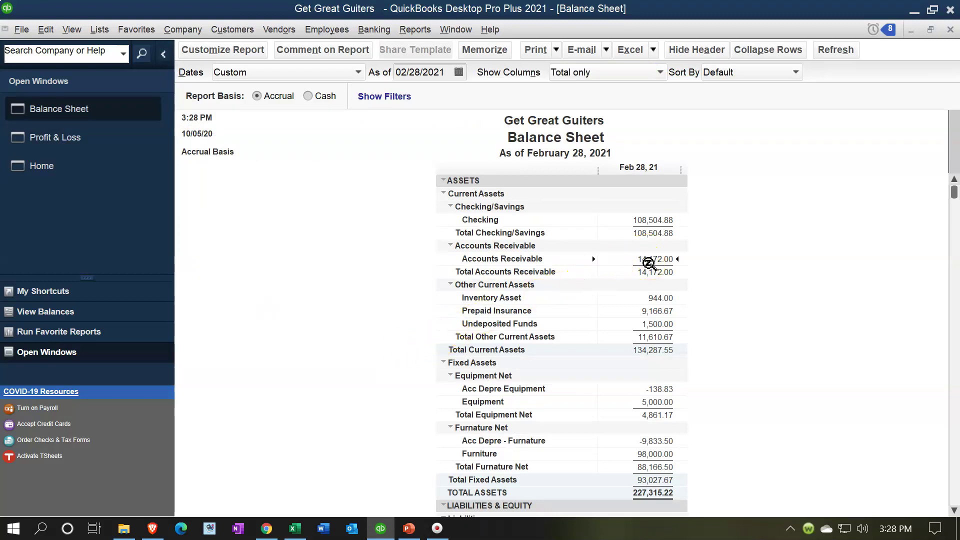
scroll(649, 263, "down", 1)
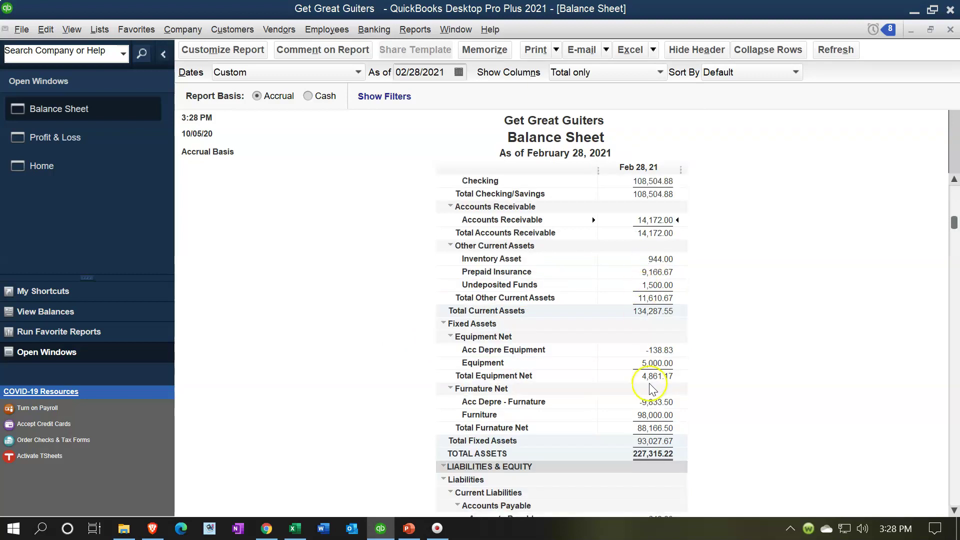
scroll(653, 398, "down", 1)
scroll(653, 397, "down", 5)
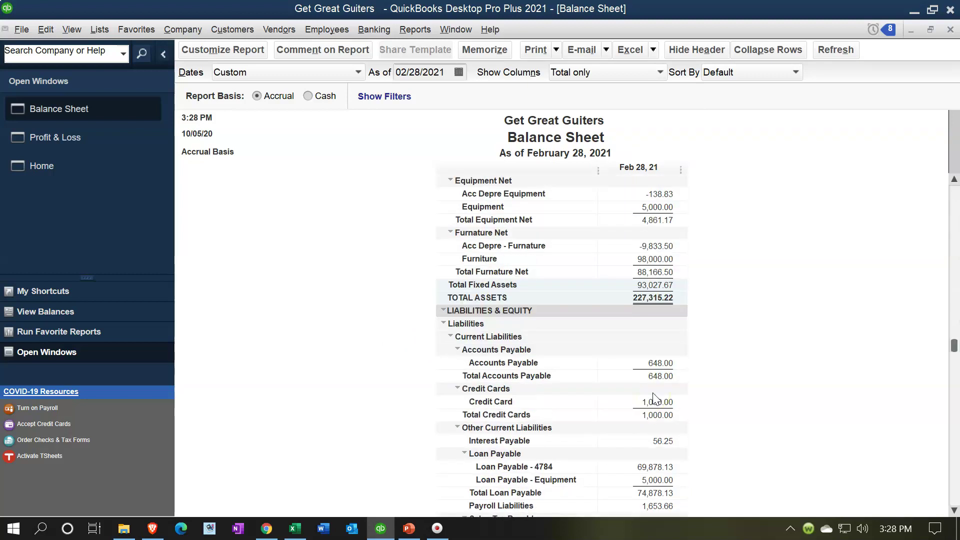
scroll(650, 411, "down", 1)
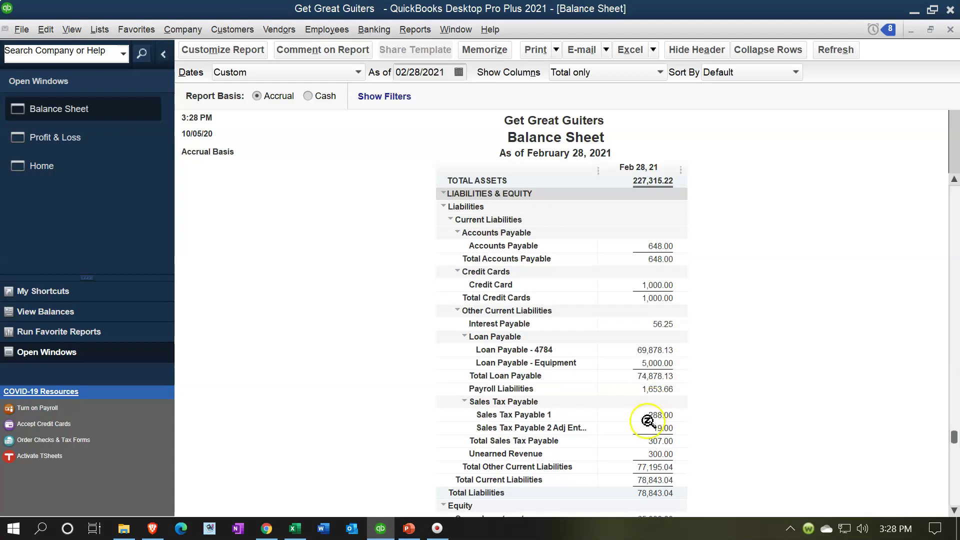
scroll(648, 415, "up", 4)
scroll(649, 414, "up", 4)
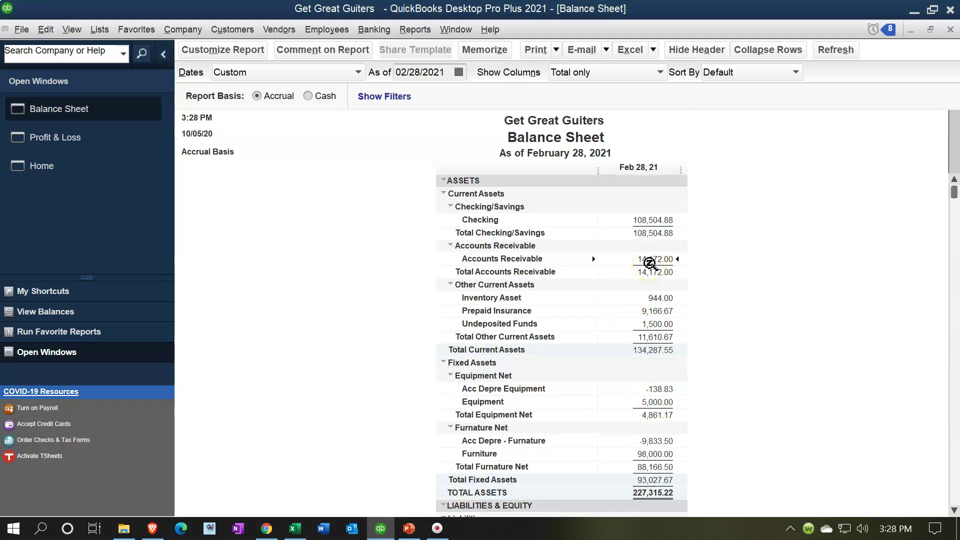
Step: Run the Customer Balance Detail report for 01/01/2021 to 02/28/2021
left_click(415, 30)
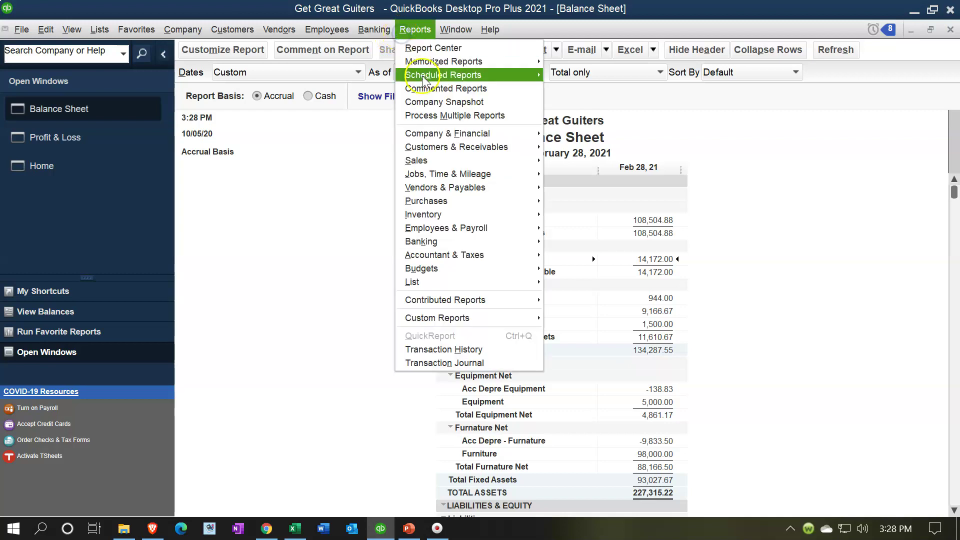
mouse_move(476, 148)
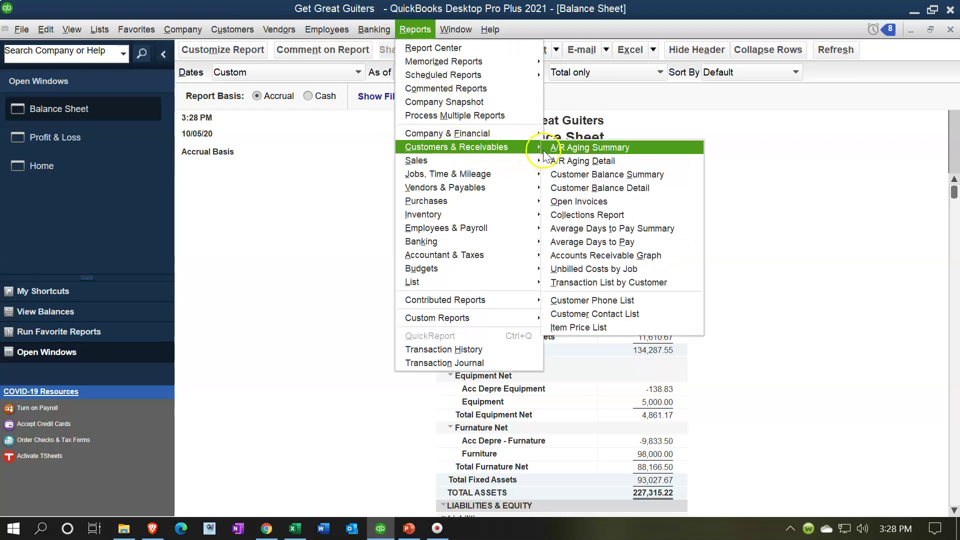
left_click(586, 189)
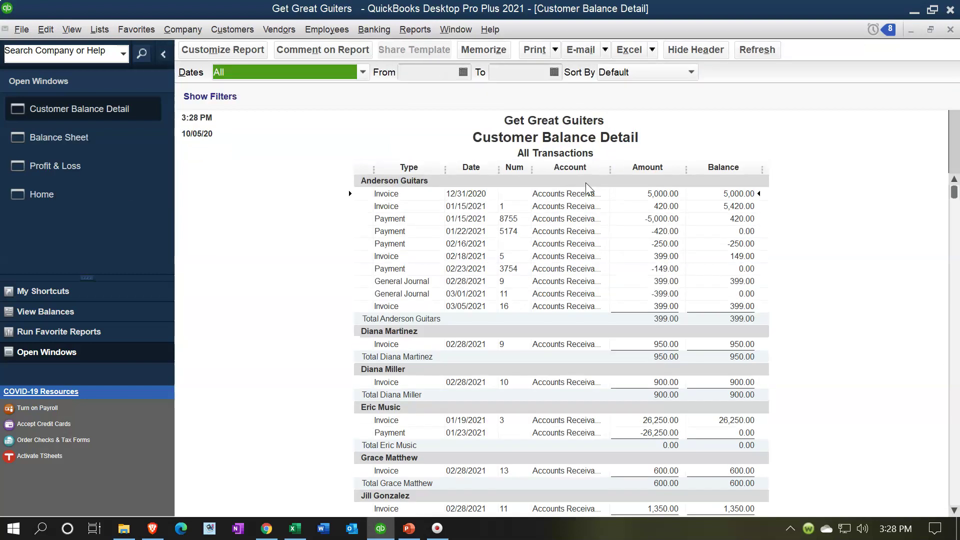
key("Tab")
type("01")
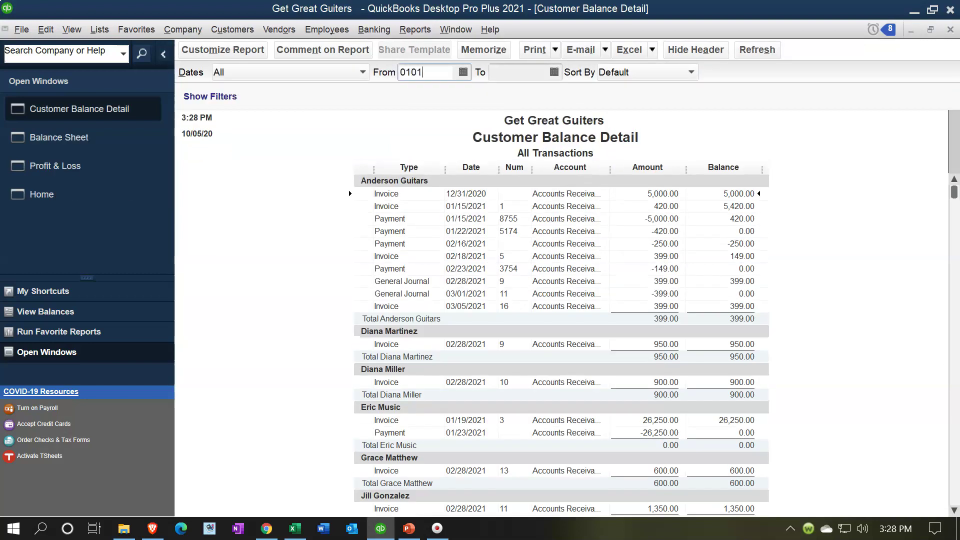
type("/01/2021")
key("Tab")
type("02/28/2021")
key("Tab")
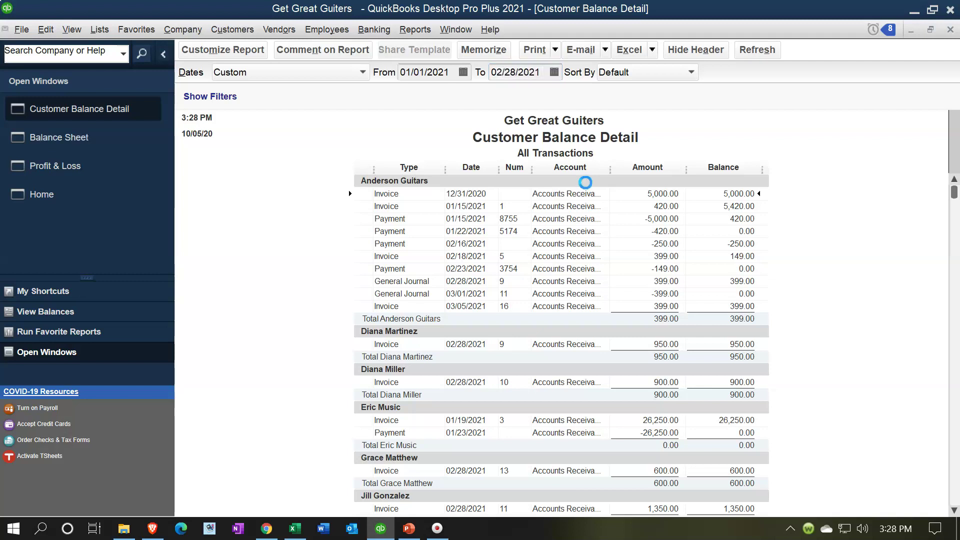
Step: Compare the customer balance total with accounts receivable on the balance sheet, and inspect String Music's payment and general journal lines
scroll(604, 300, "down", 5)
scroll(604, 345, "down", 6)
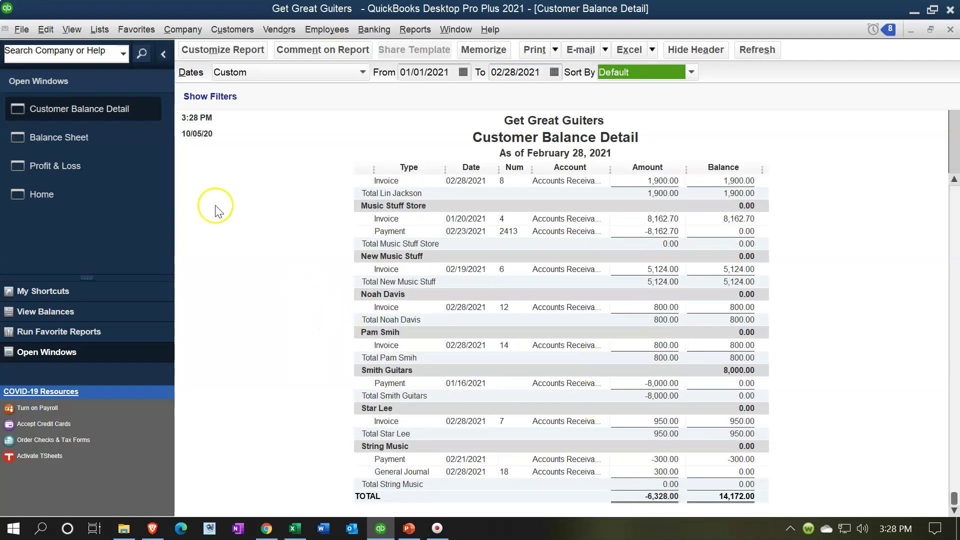
left_click(108, 139)
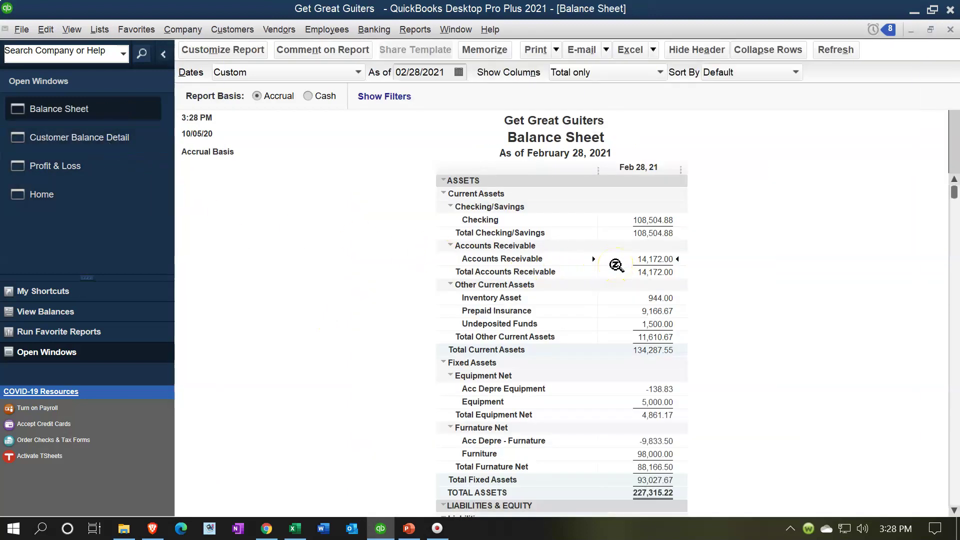
left_click(120, 140)
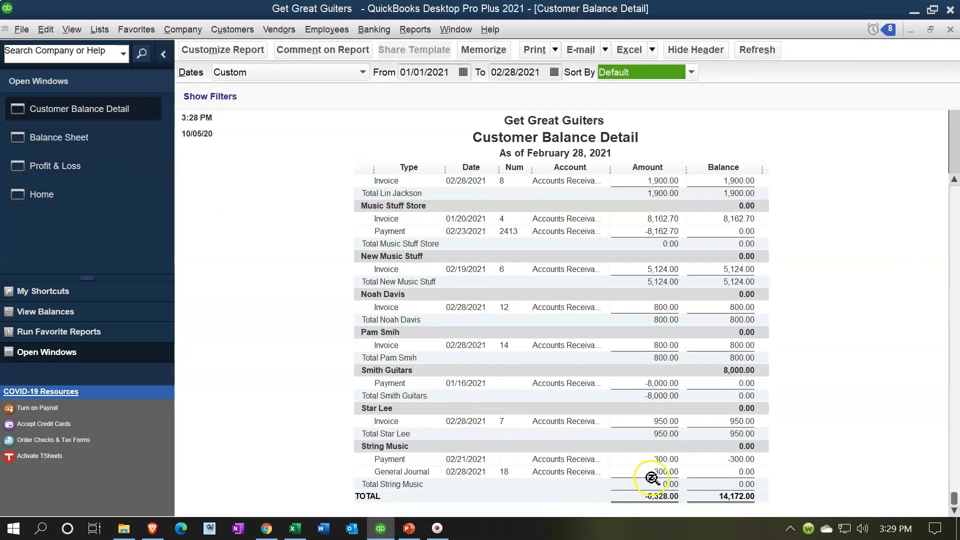
left_click(662, 459)
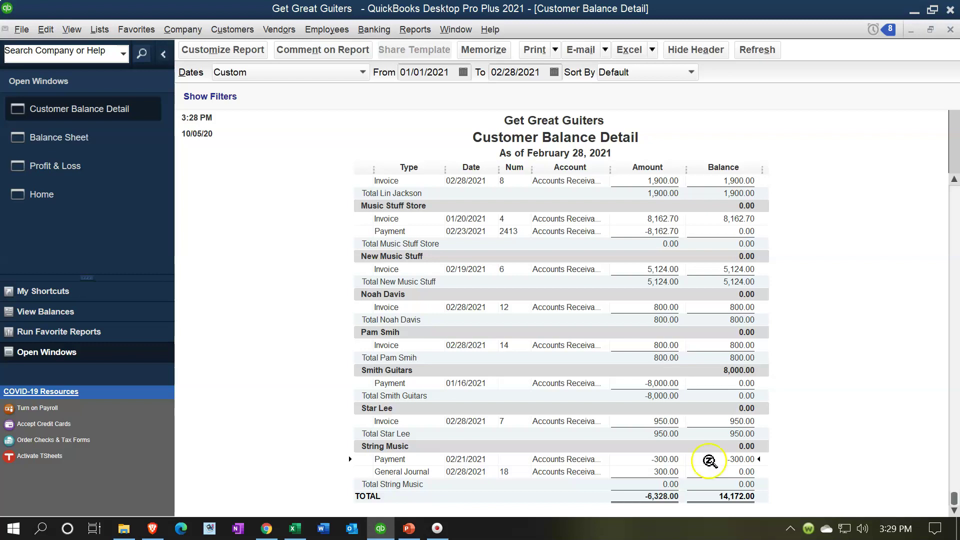
left_click(664, 472)
Step: Switch to the Excel adjusting entry worksheet and review the Rev 8 and Adj 7 entries for Accounts Receivable and Unearned Revenue
left_click(295, 529)
scroll(255, 451, "down", 6)
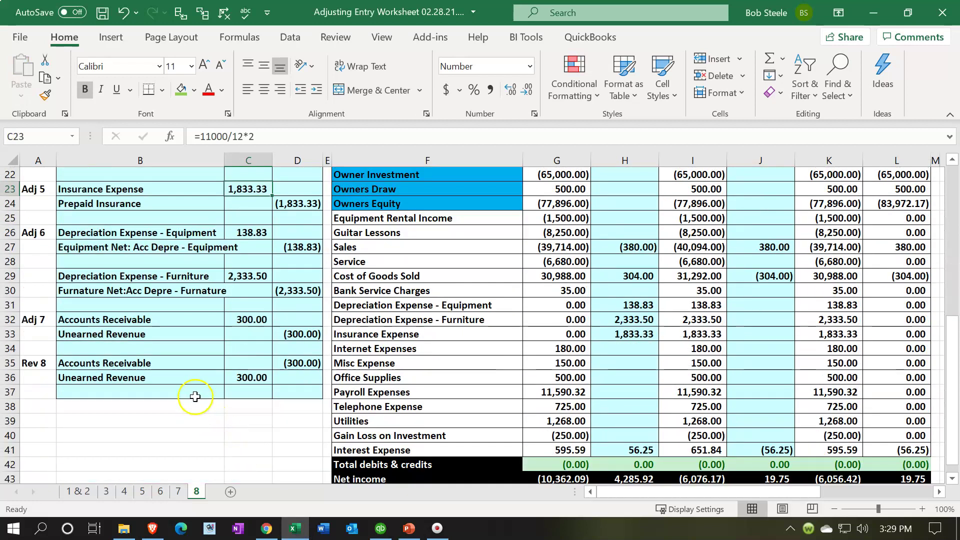
left_click_drag(173, 369, 278, 382)
left_click_drag(180, 320, 286, 335)
Step: Examine the Accounts Receivable row's beginning balance, adjustment and reversing entry, tracing the precedents of J4 and clearing the arrows
scroll(516, 373, "up", 7)
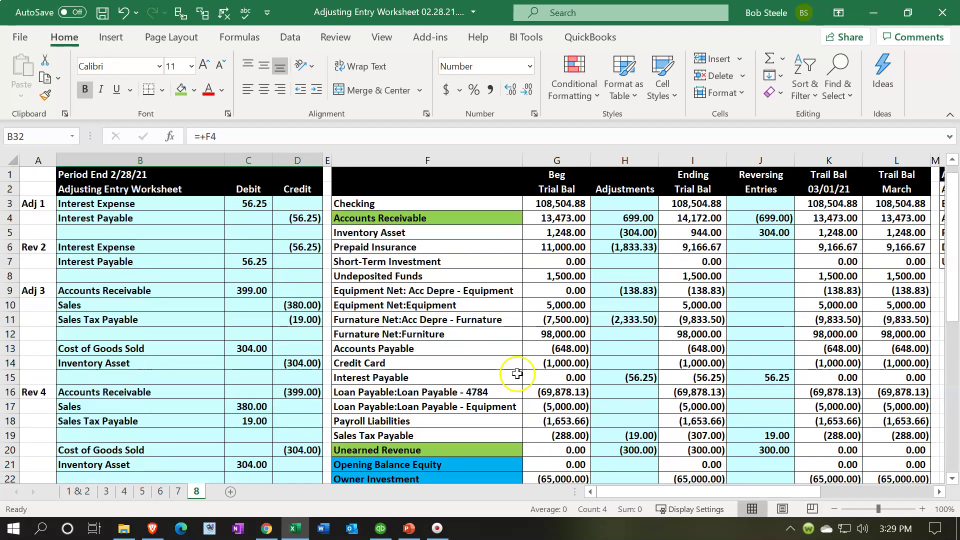
left_click(556, 218)
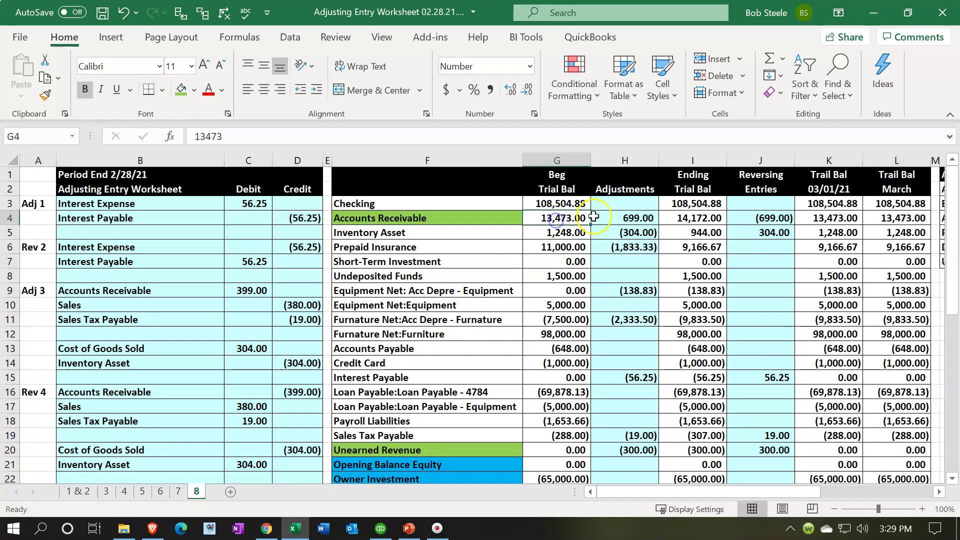
left_click(621, 216)
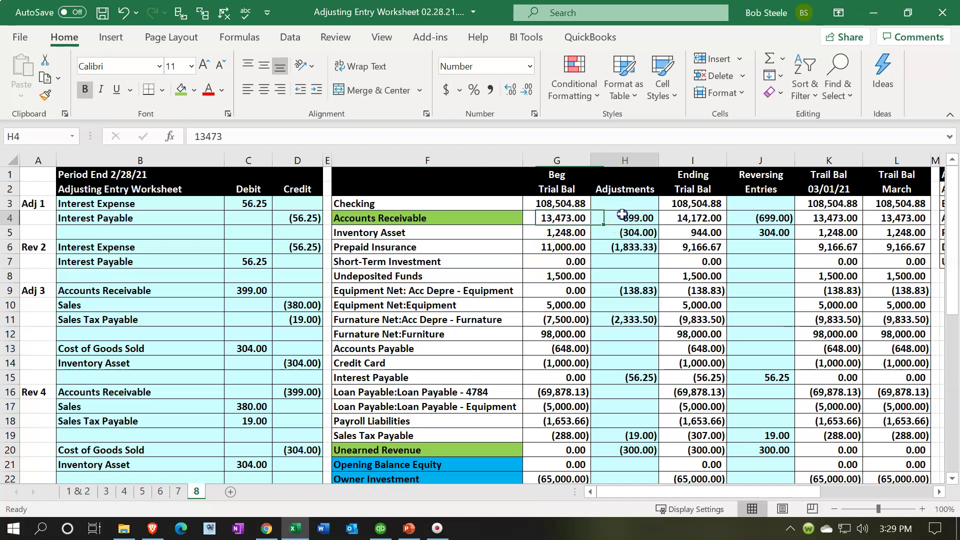
left_click(744, 216)
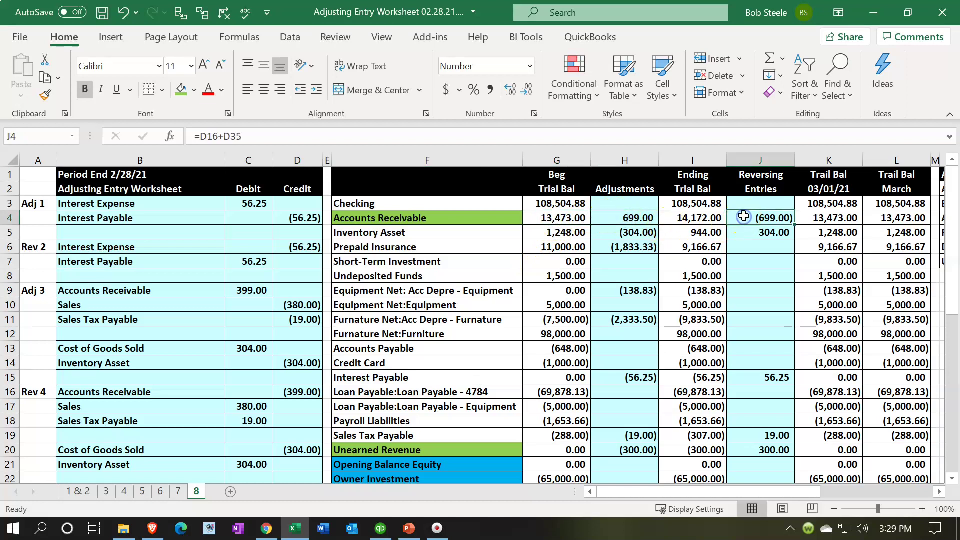
left_click(181, 13)
scroll(298, 322, "down", 5)
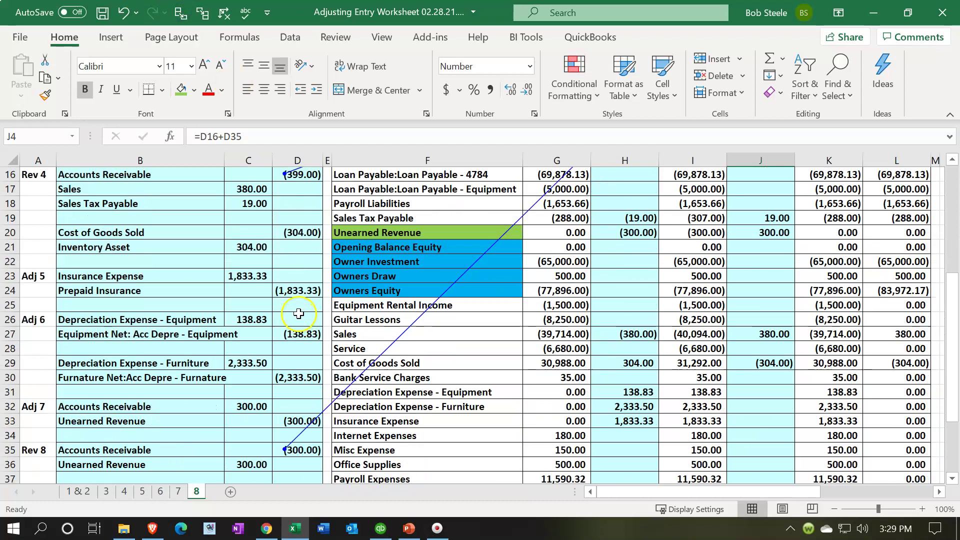
scroll(299, 320, "up", 5)
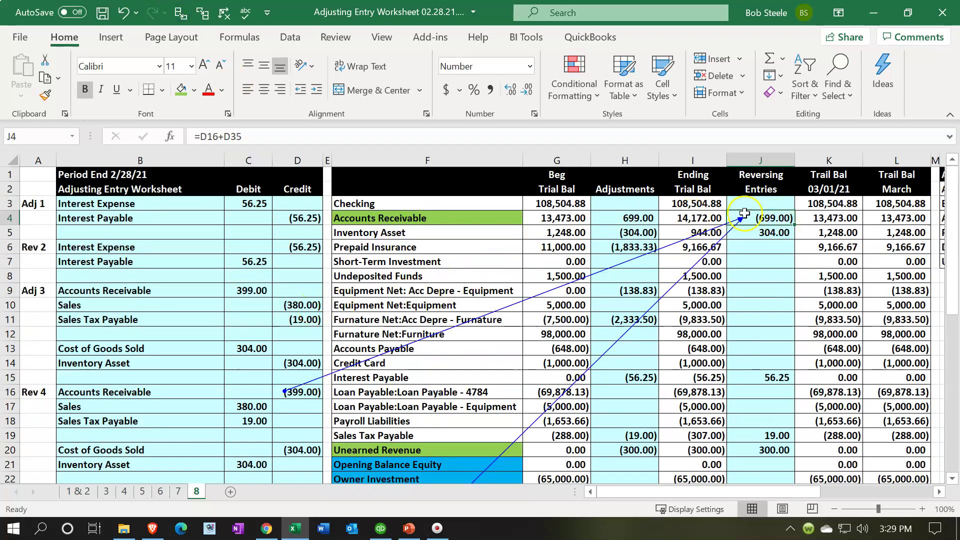
left_click(225, 17)
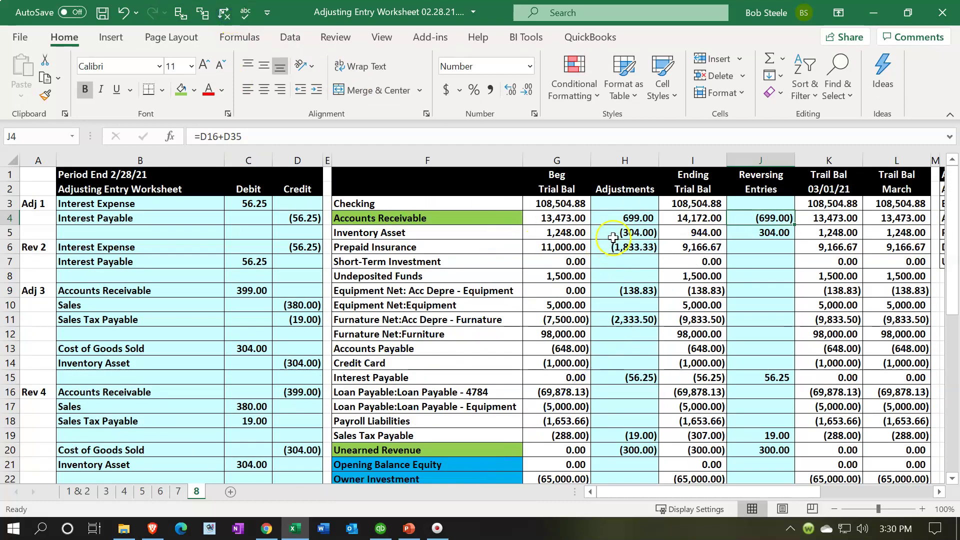
Step: Examine the Unearned Revenue row's beginning balance, adjustment, reversing entry and 03/01/21 trial balance in the worksheet
scroll(647, 361, "down", 2)
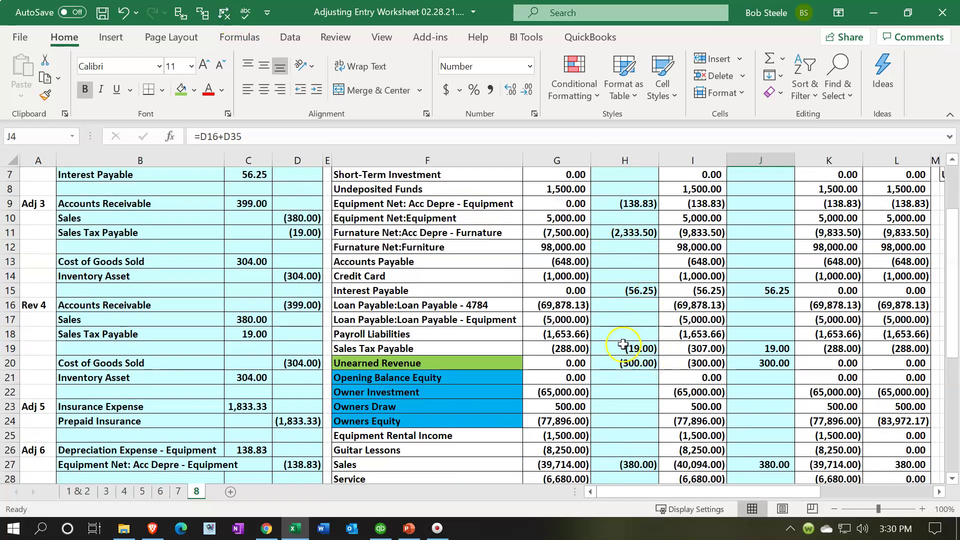
left_click(627, 365)
key("Left")
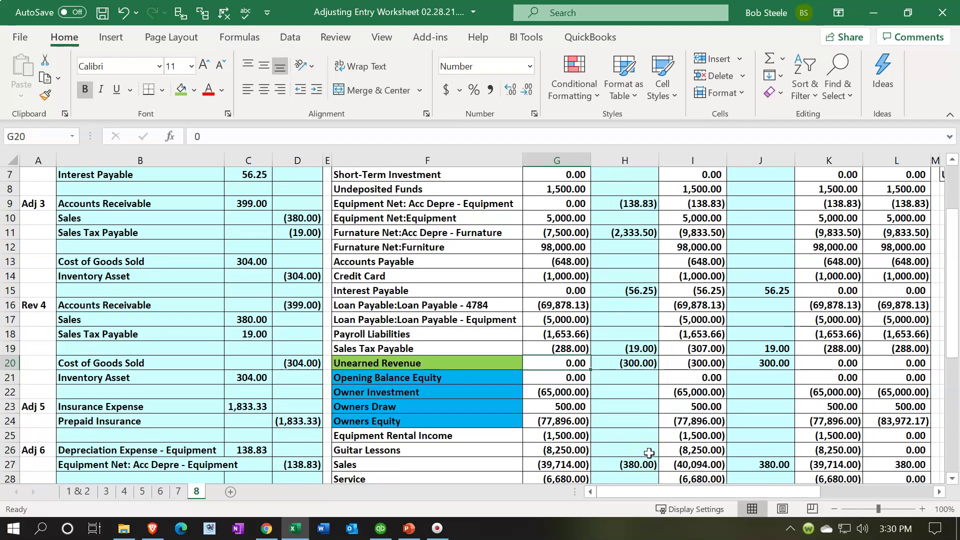
key("Right")
key("Right")
key("Right")
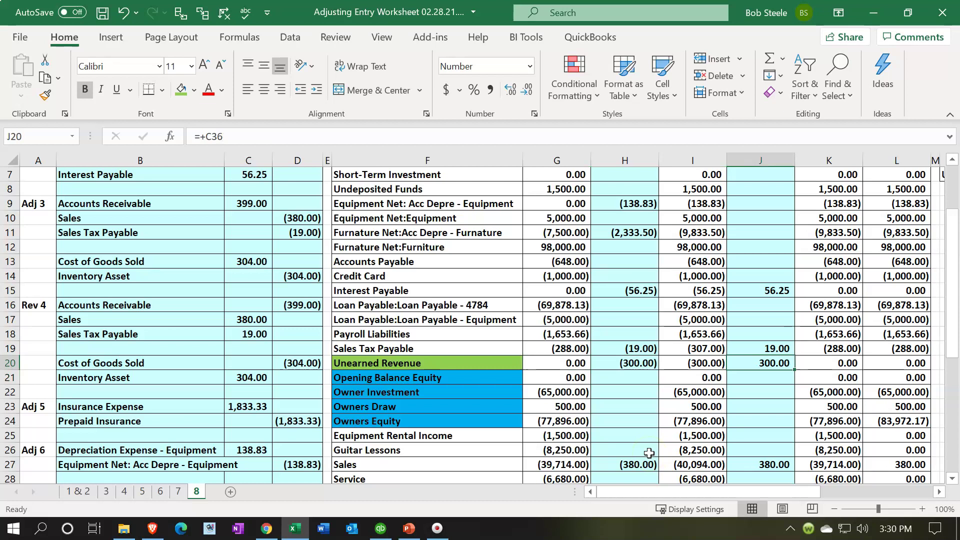
key("Right")
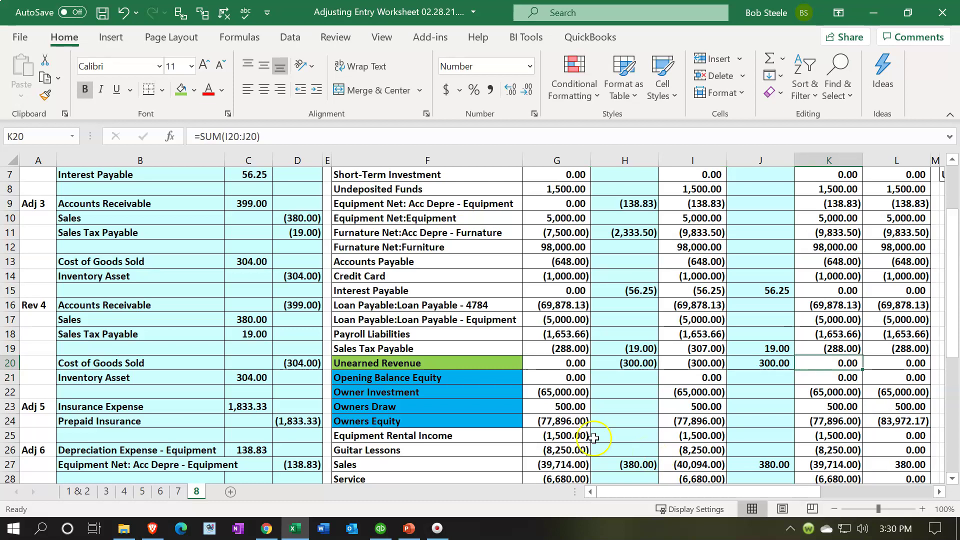
Step: Review the Adj 7 and Rev 8 entries for Accounts Receivable and Unearned Revenue, and switch back to QuickBooks
left_click(356, 377)
scroll(311, 392, "down", 3)
scroll(311, 392, "down", 3)
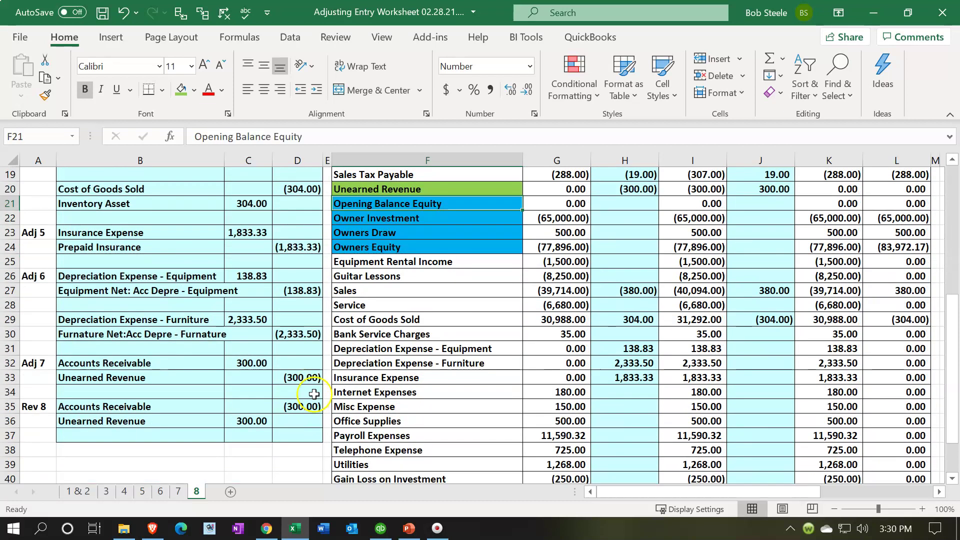
left_click(205, 369)
left_click_drag(206, 369, 280, 363)
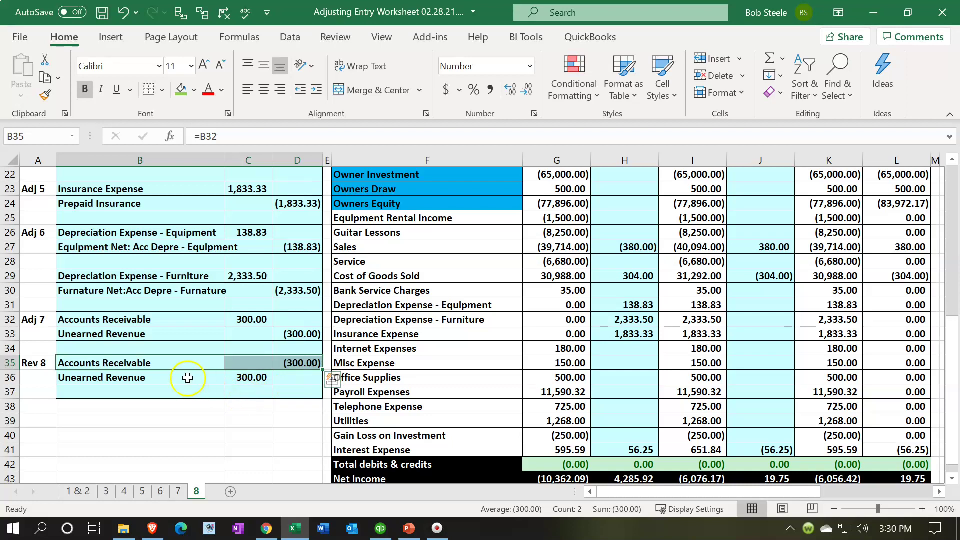
left_click_drag(178, 358, 277, 364)
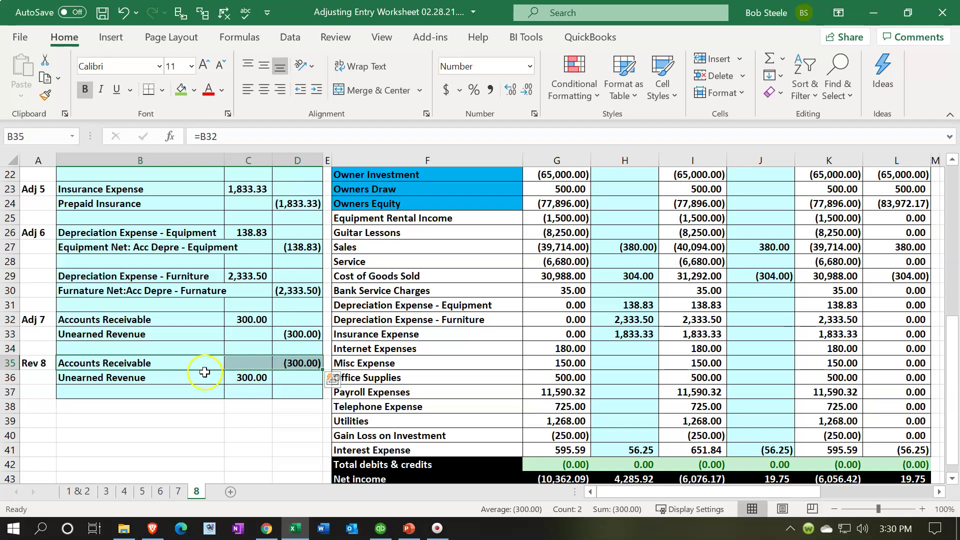
left_click_drag(220, 378, 270, 377)
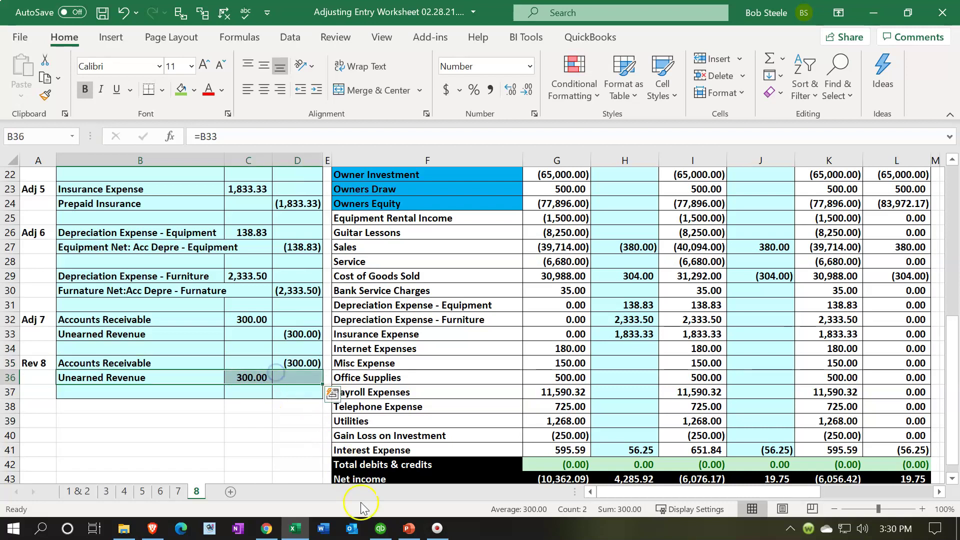
left_click(380, 528)
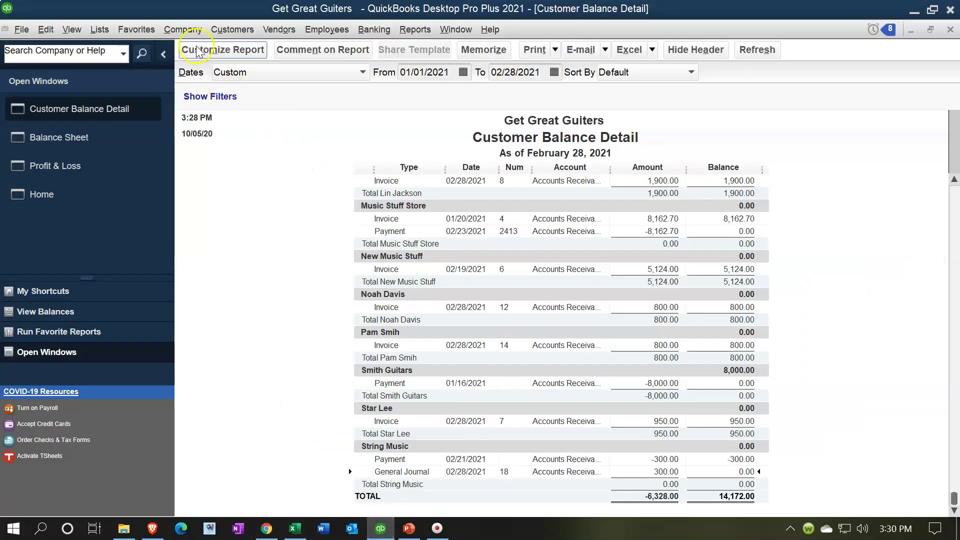
left_click(183, 31)
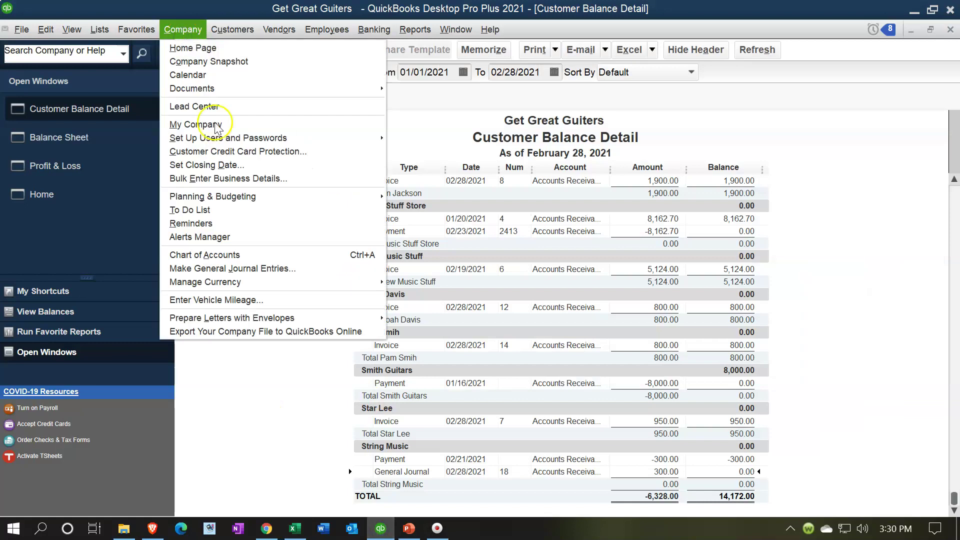
left_click(267, 266)
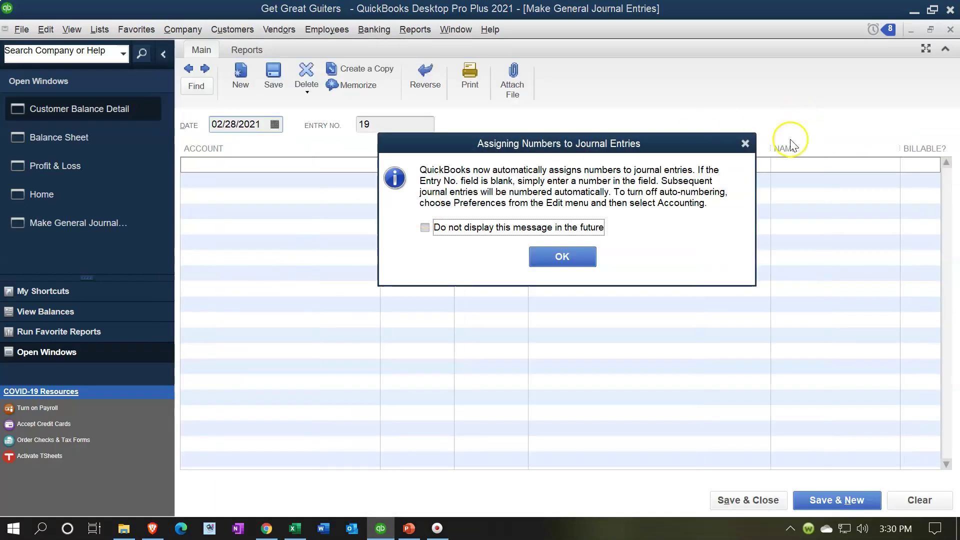
left_click(745, 144)
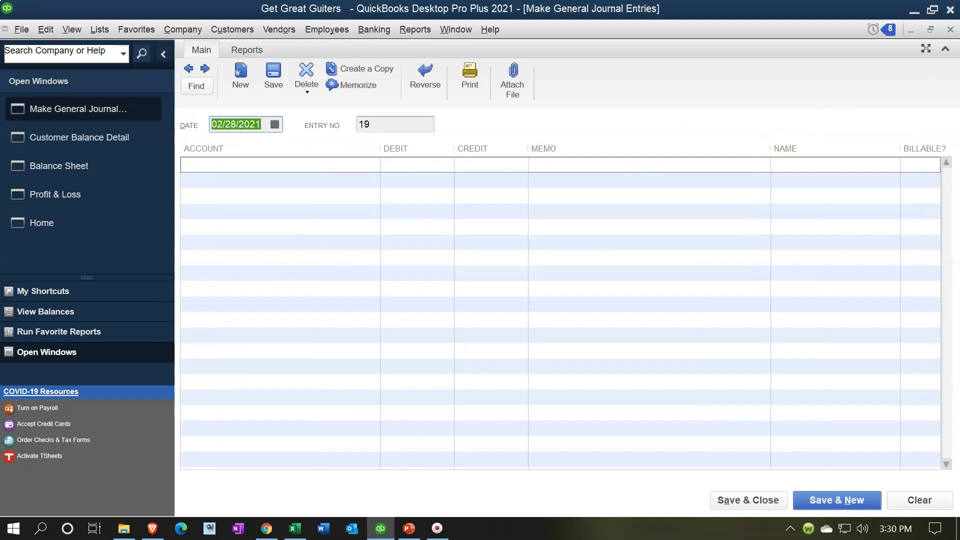
left_click(950, 30)
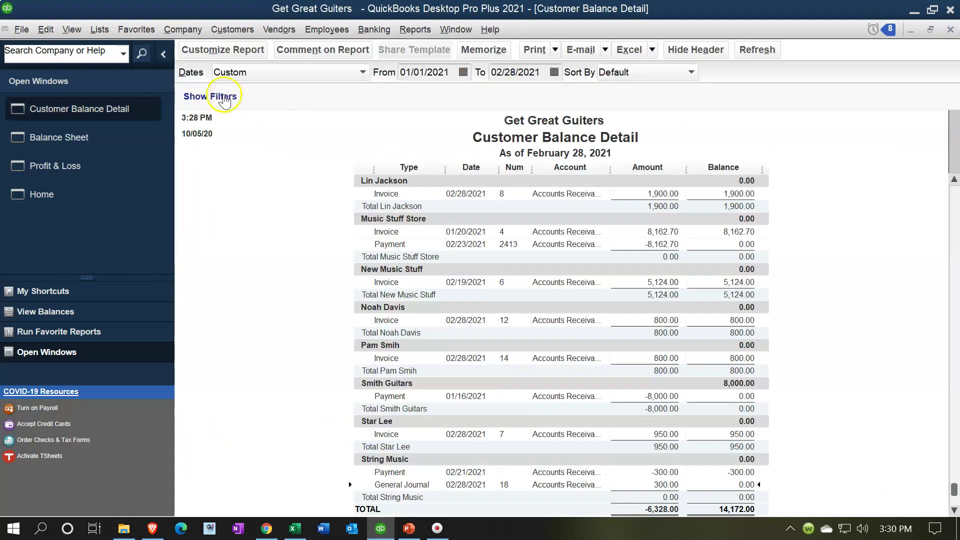
Step: Open the Unearned Revenue account's register from the Chart of Accounts
left_click(99, 29)
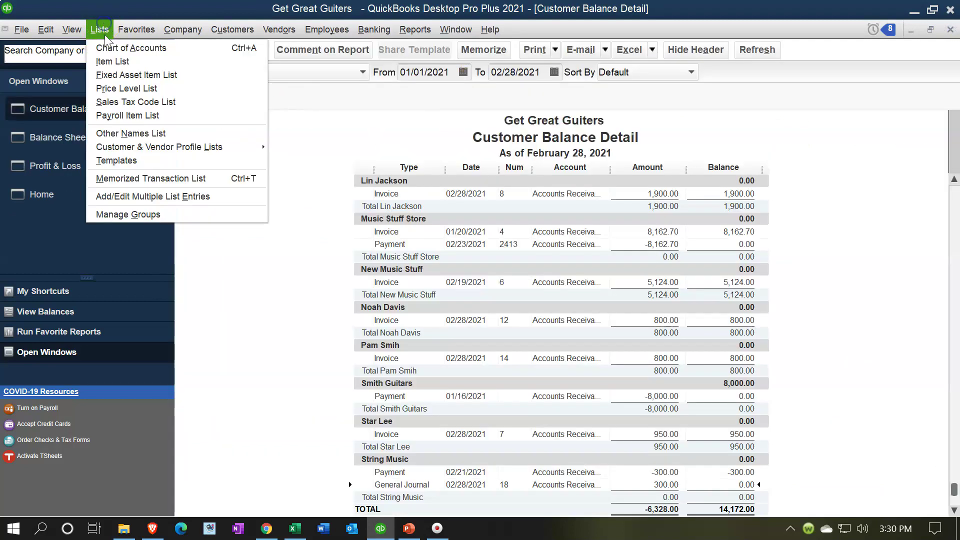
left_click(108, 43)
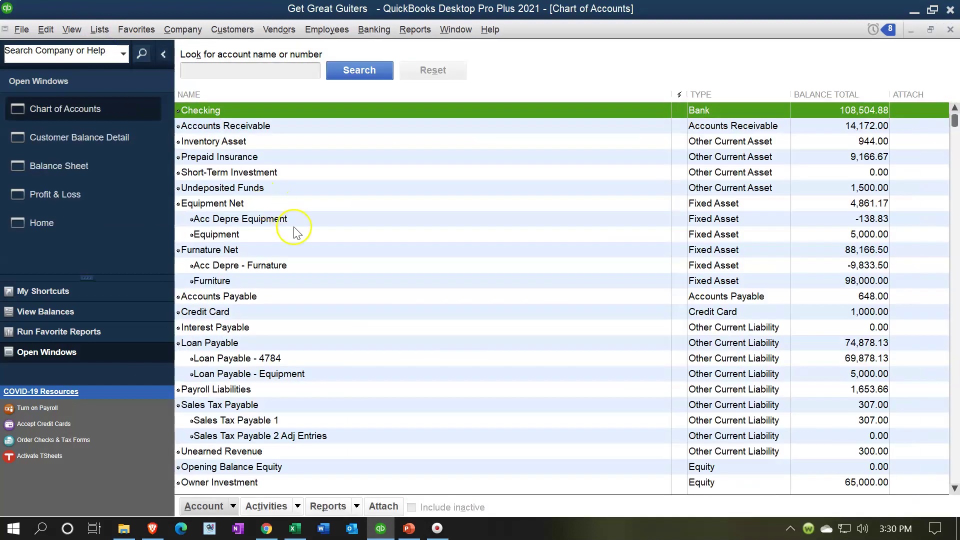
left_click(258, 131)
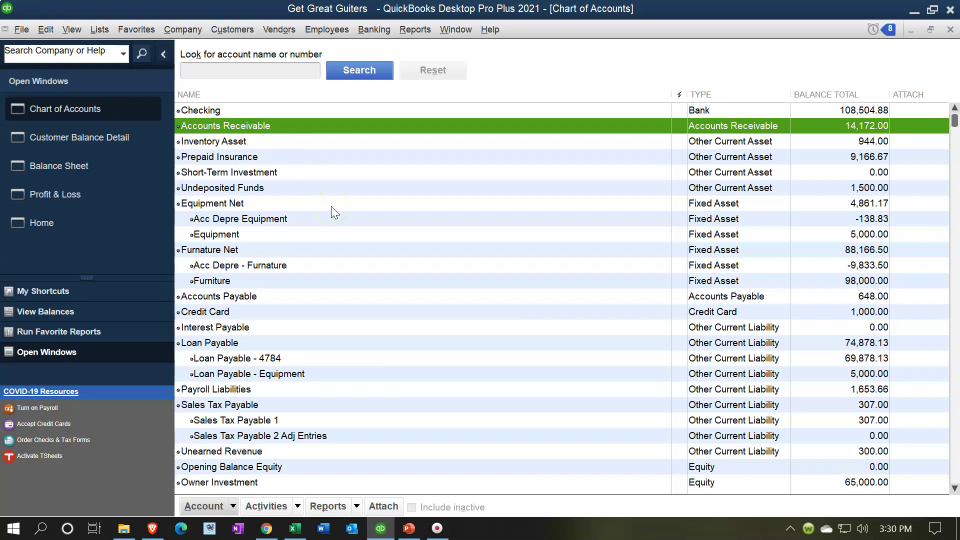
scroll(332, 206, "down", 5)
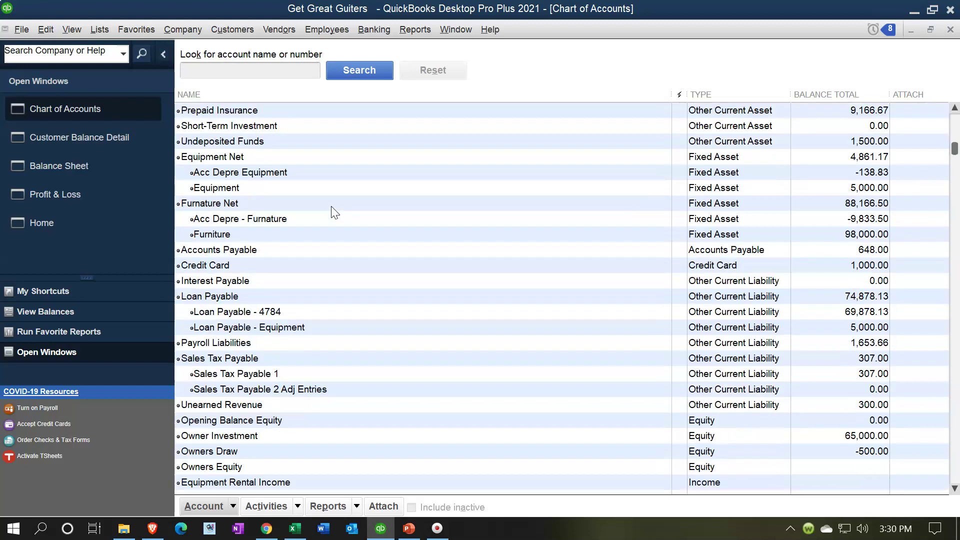
scroll(331, 213, "down", 1)
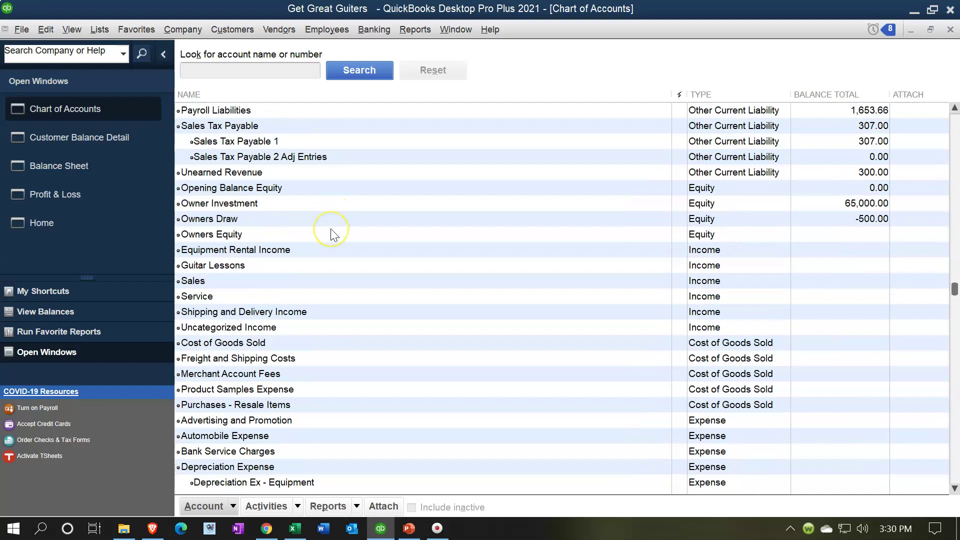
scroll(331, 220, "up", 1)
scroll(331, 235, "up", 1)
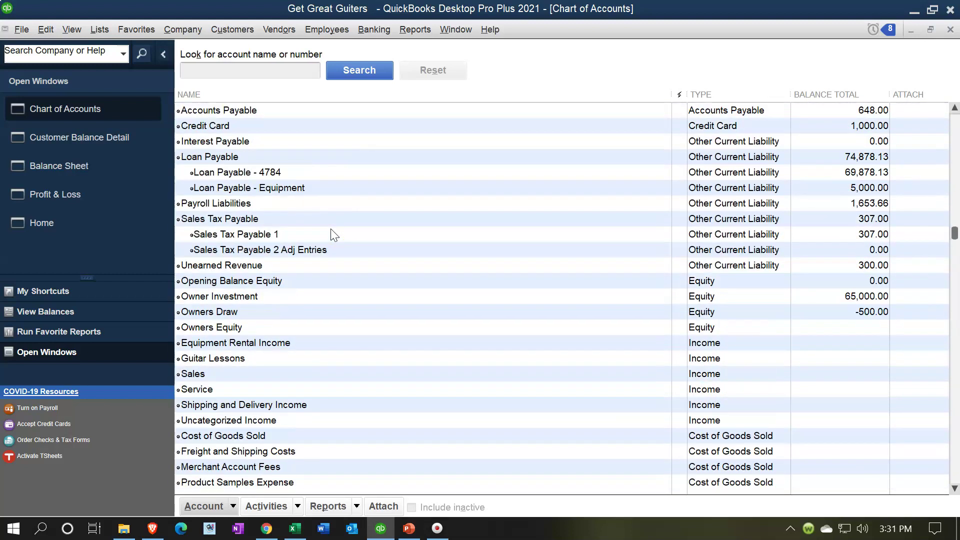
left_click(272, 267)
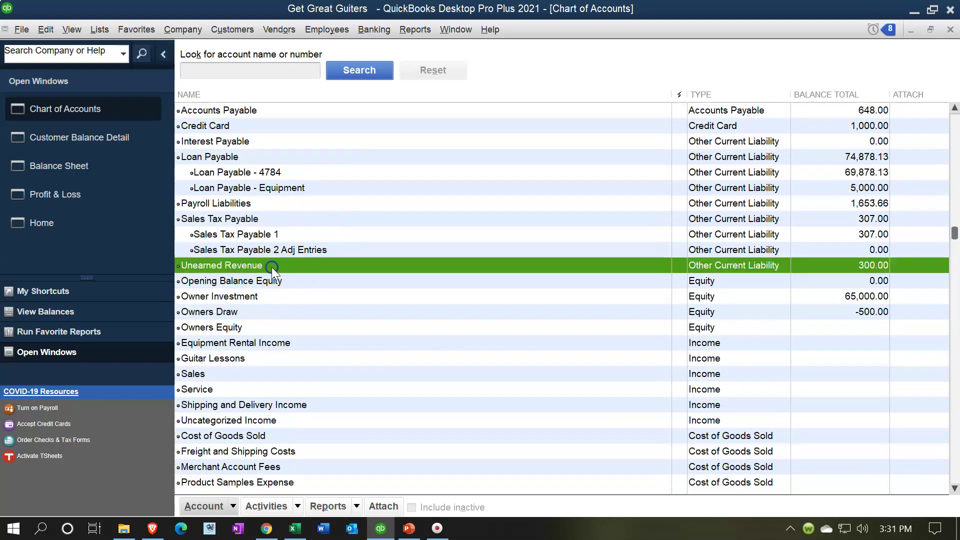
double_click(272, 267)
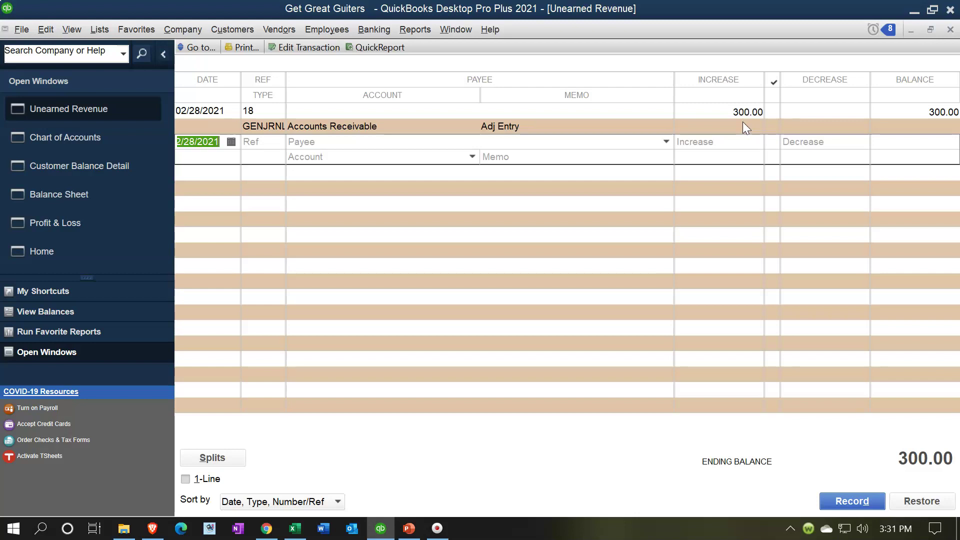
Step: Start an Unearned Revenue register entry dated 03/01/2021 with a decrease of 300.00
key("plus")
key("Tab")
key("Tab")
key("Tab")
key("Tab")
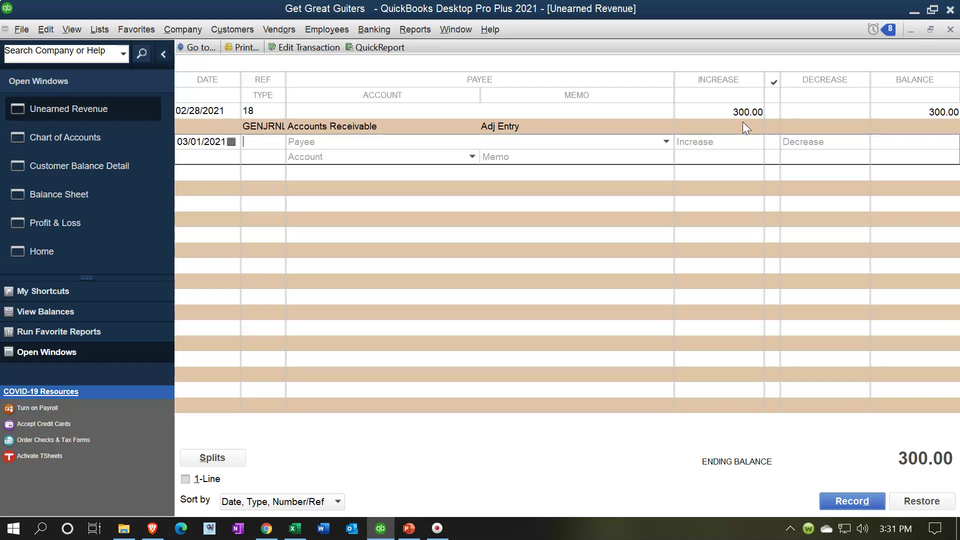
key("Tab")
type("300")
key("Tab")
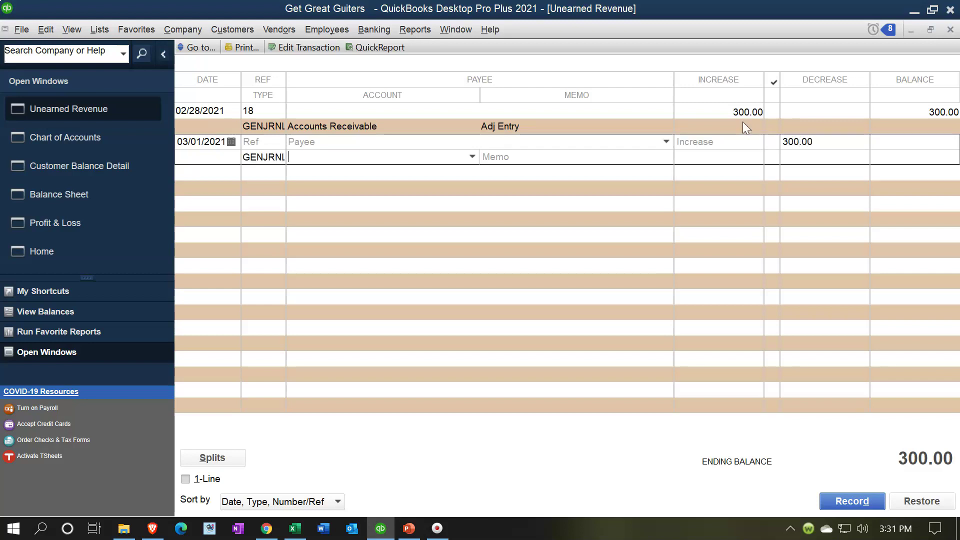
Step: Set the new register entry's account to Accounts Receivable and its memo to "Reversing Entry"
type("Acc")
key("Up")
key("Up")
key("Up")
key("Up")
key("Up")
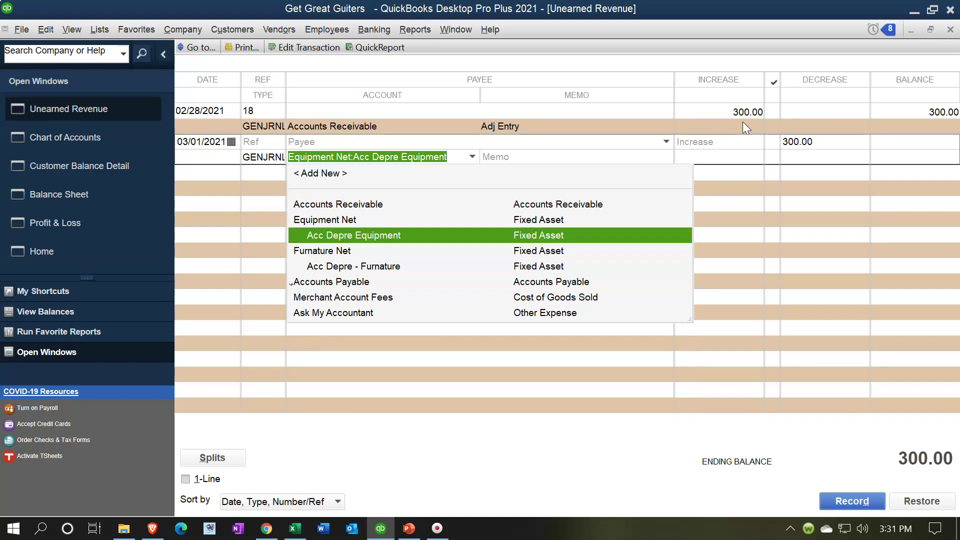
key("Tab")
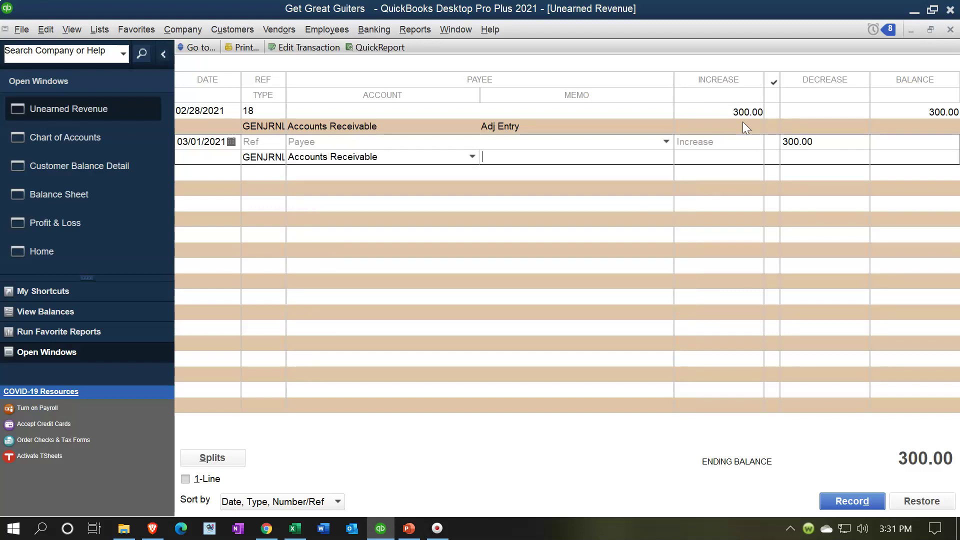
type("Reversing Entry")
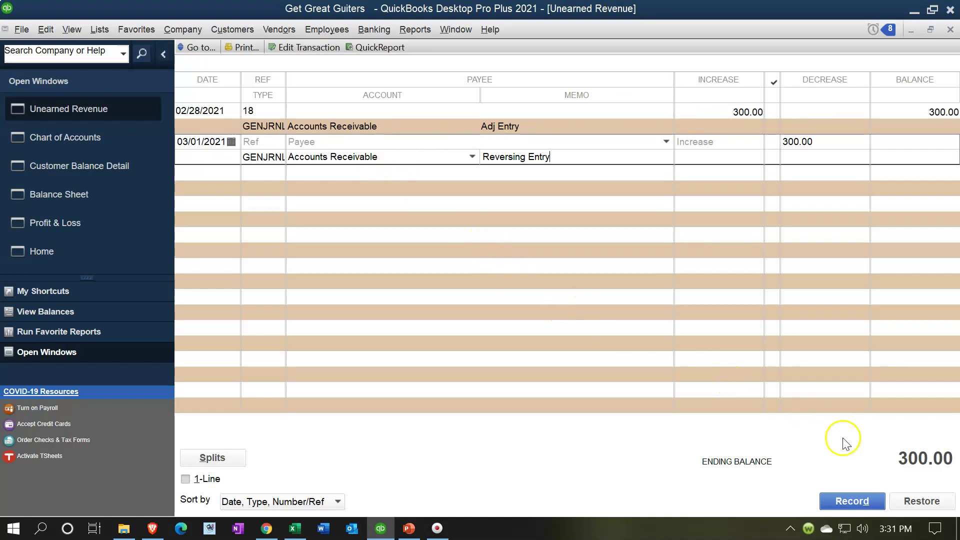
Step: Try to record the 03/01/2021 reversing entry without a customer assigned
left_click(863, 501)
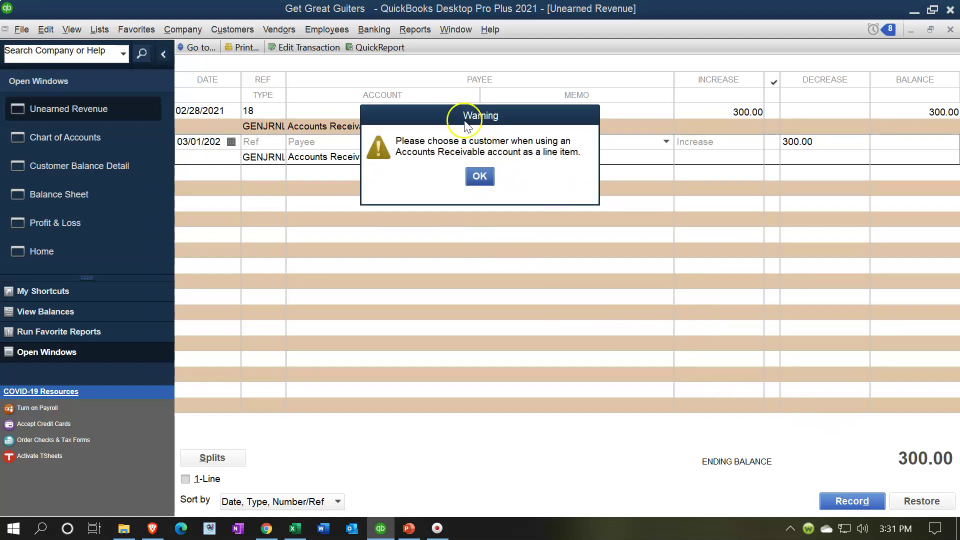
left_click_drag(467, 120, 477, 184)
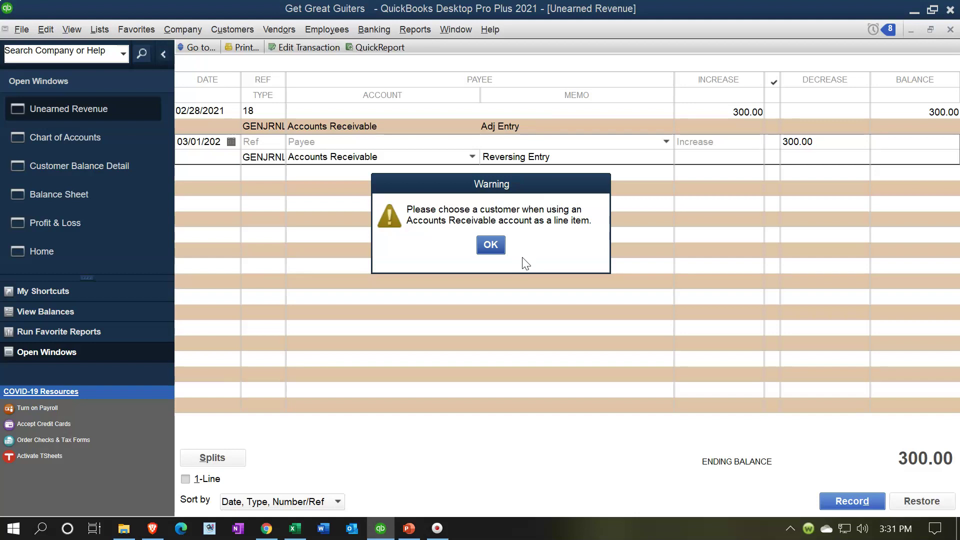
left_click(491, 245)
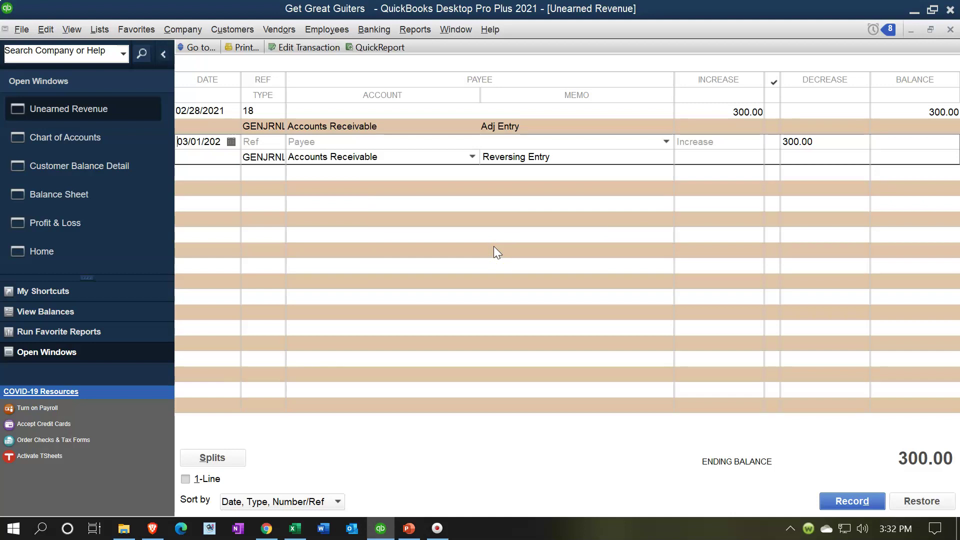
Step: In the entry's splits, give the Accounts Receivable line the memo "Reversing Entry" and customer String Music, and record the transaction
left_click(213, 458)
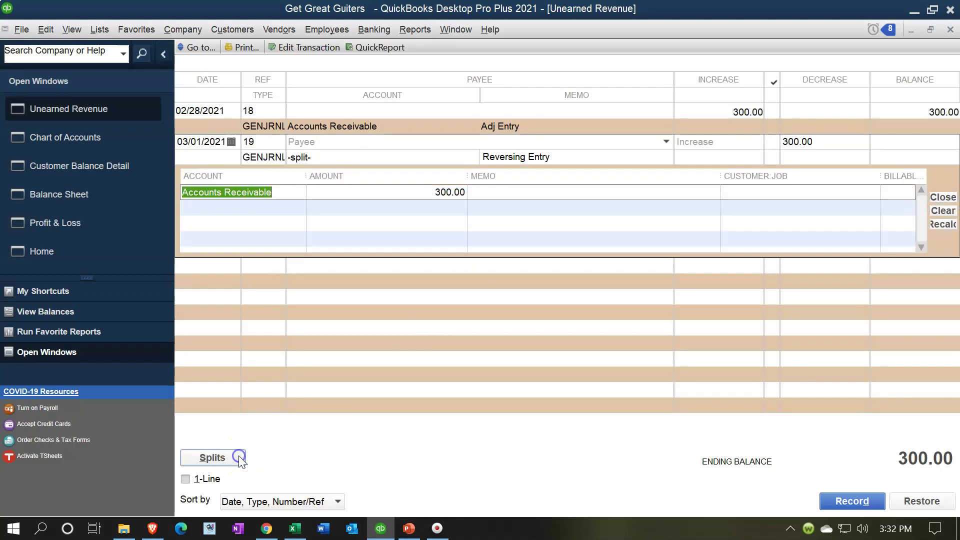
left_click(527, 278)
type("Reve")
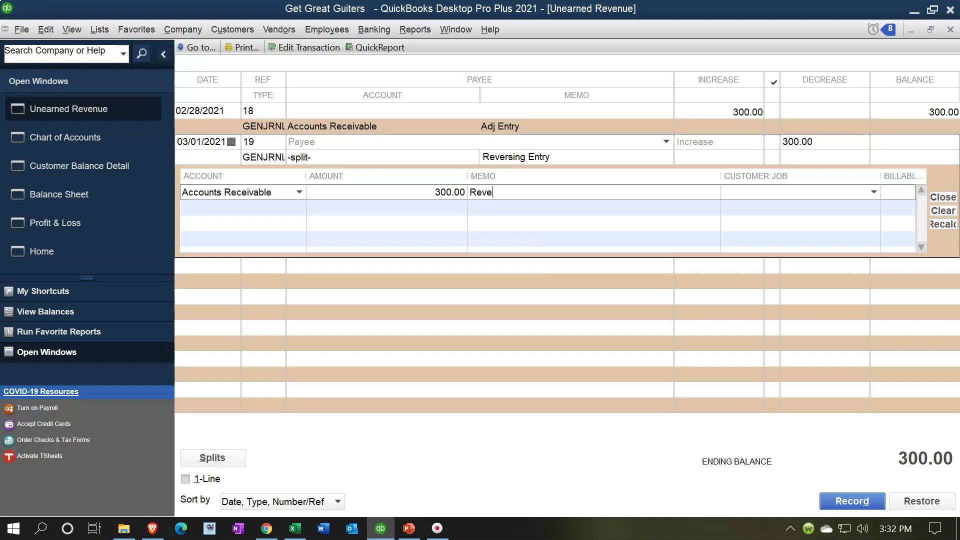
key("BackSpace")
type("ersing Entry")
key("Tab")
type("St")
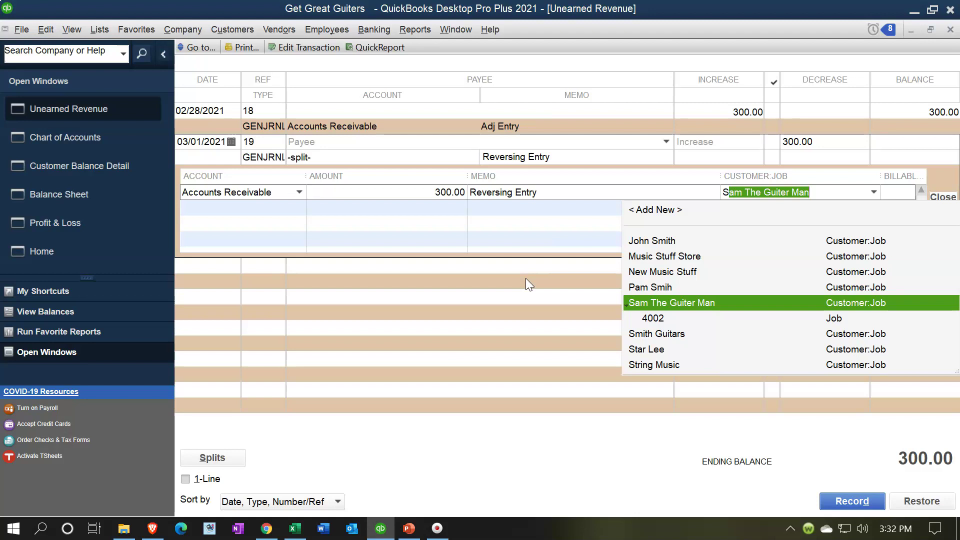
type("ring Music")
key("Tab")
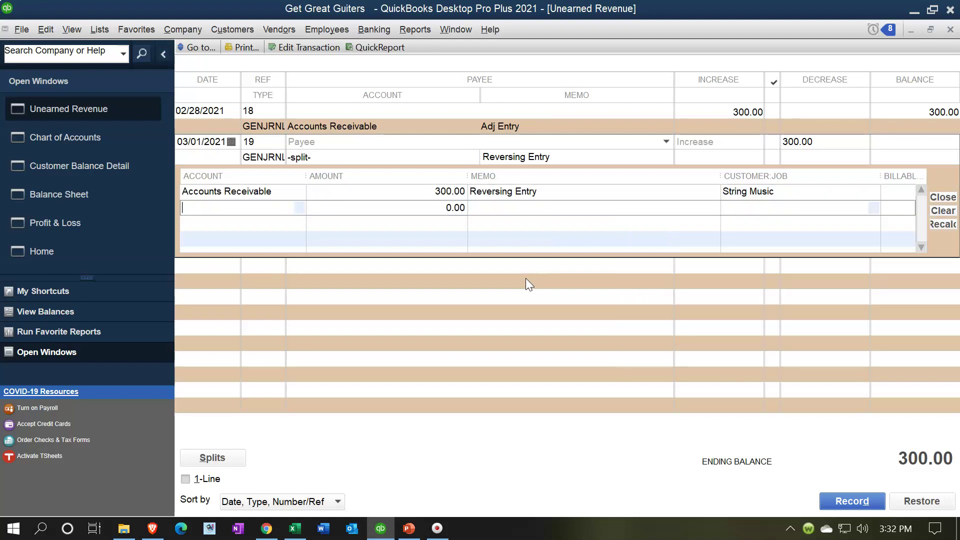
left_click(853, 502)
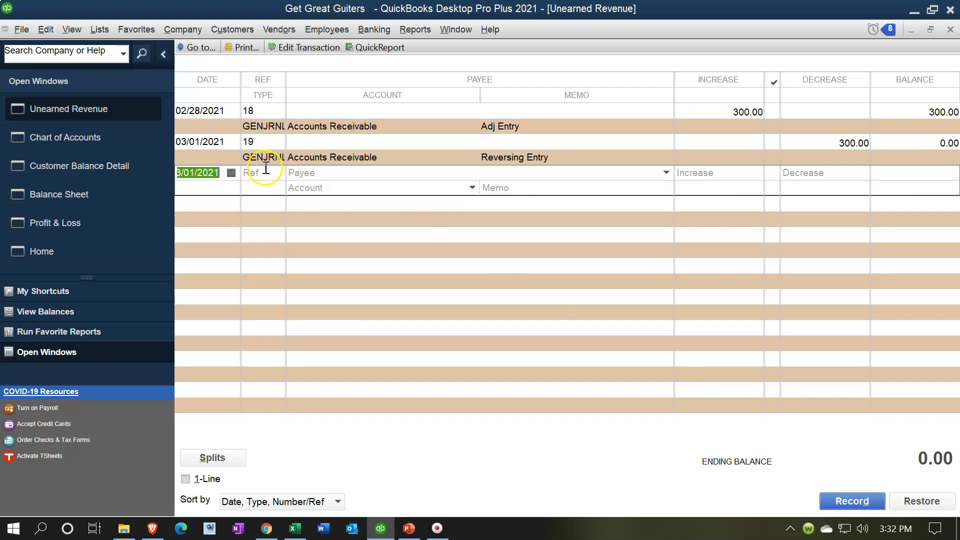
Step: Open the 03/01/2021 reversing journal entry from the register and compare it with the Rev 8 lines in the Excel adjusting entry worksheet
left_click(253, 158)
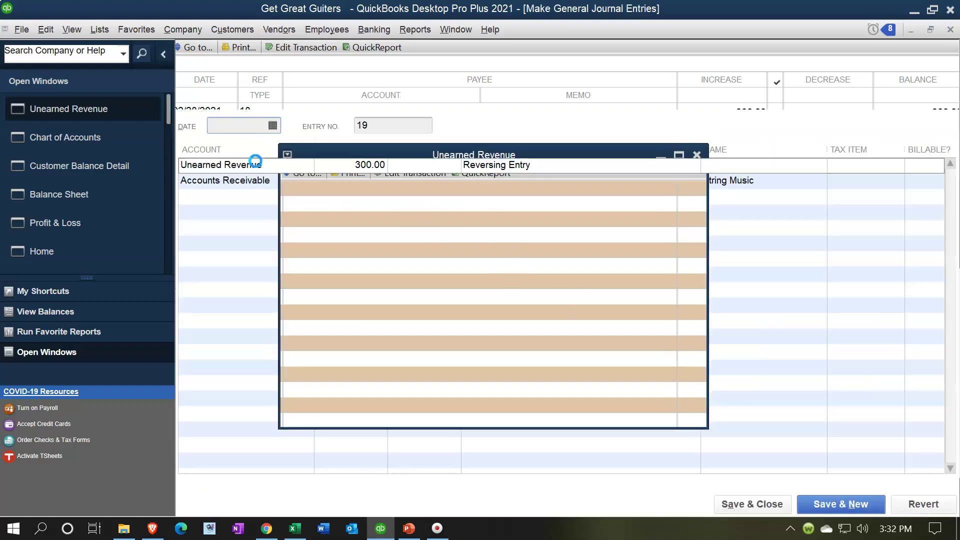
left_click(745, 143)
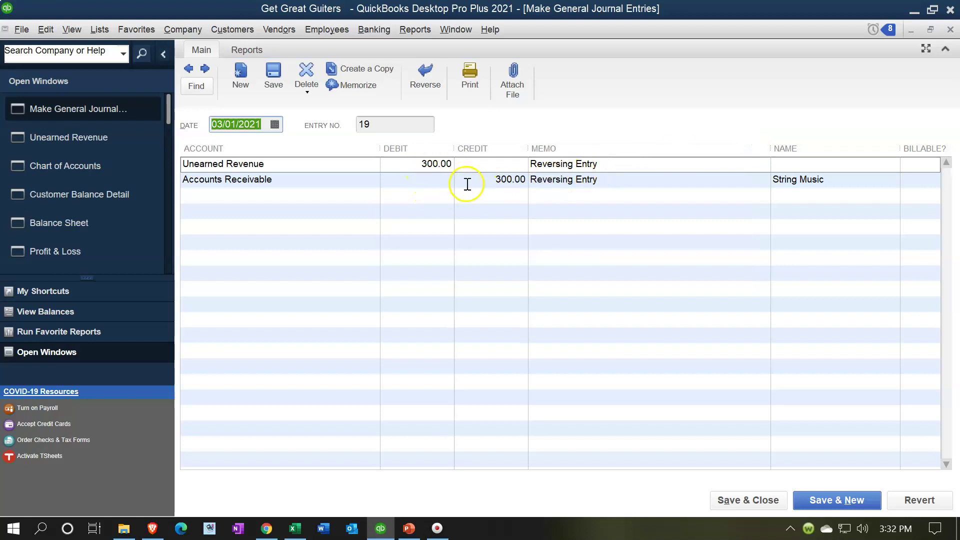
left_click(298, 529)
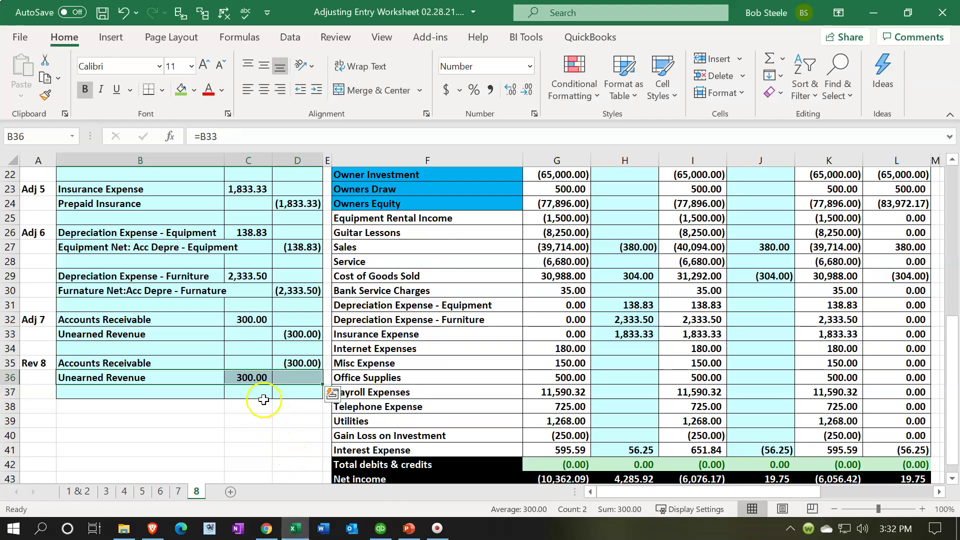
left_click(298, 363)
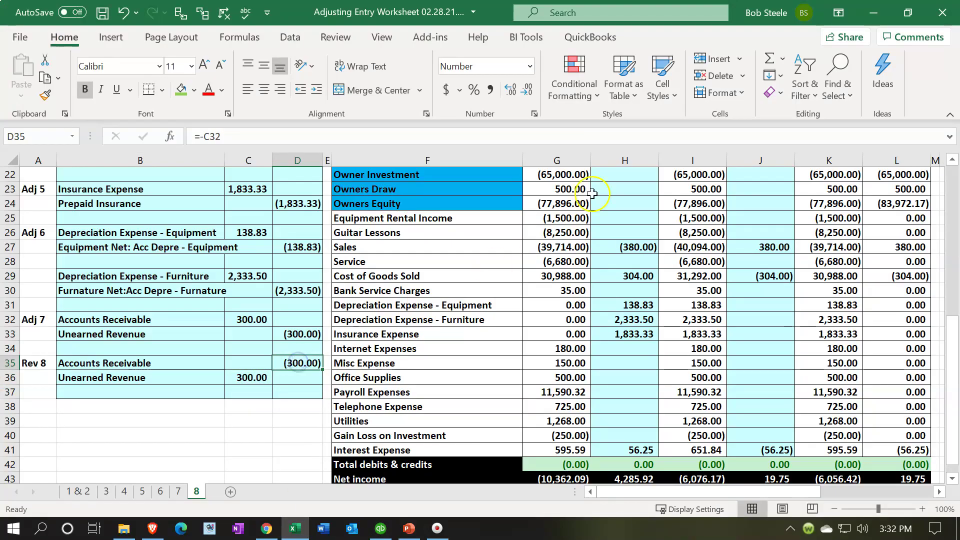
left_click(874, 12)
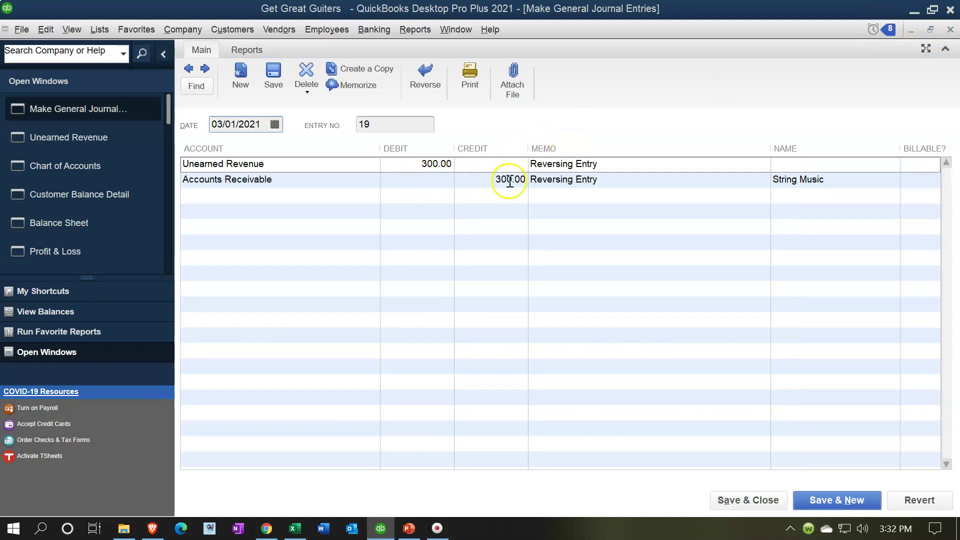
Step: Review the 03/01/2021 journal entry's debit and credit lines once more from the register, and close both the entry and the Unearned Revenue register
left_click(947, 31)
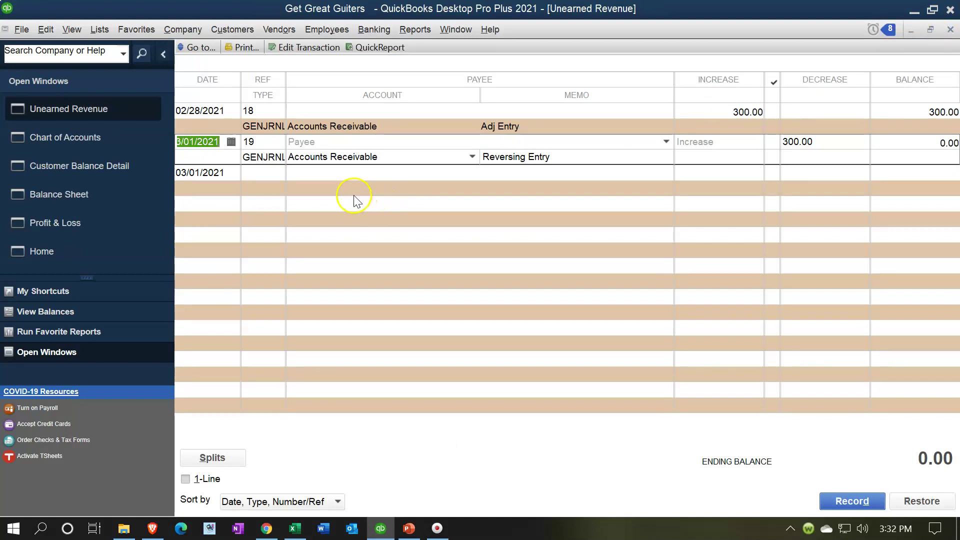
double_click(275, 158)
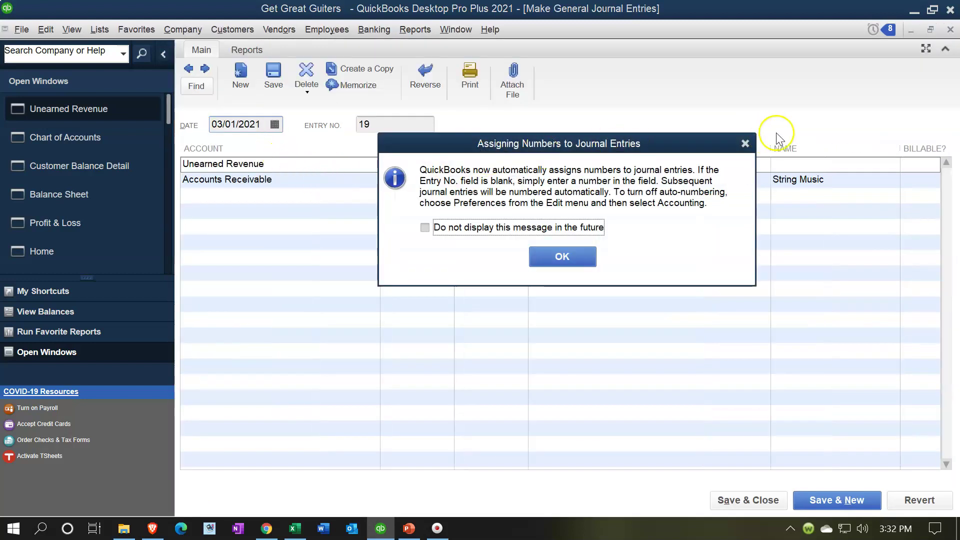
left_click(746, 144)
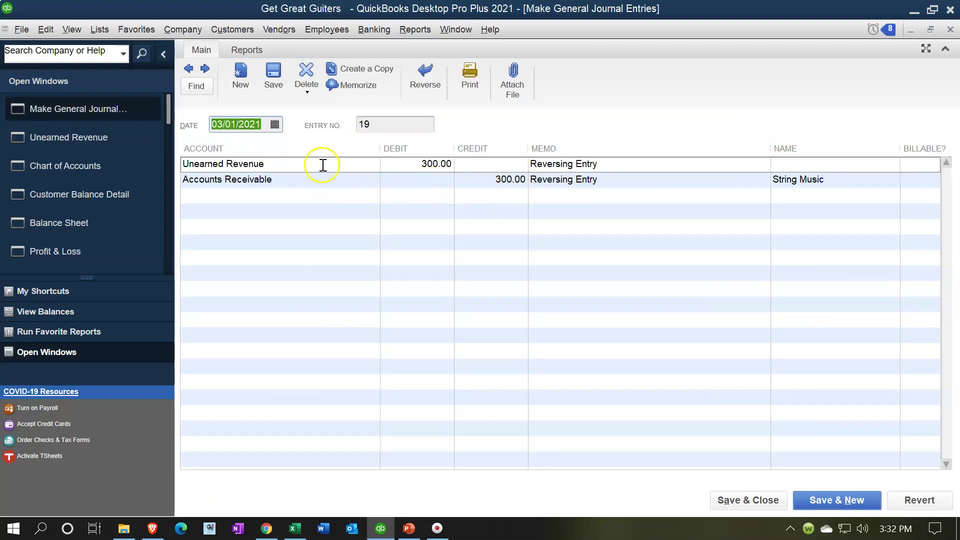
left_click(951, 29)
left_click(950, 29)
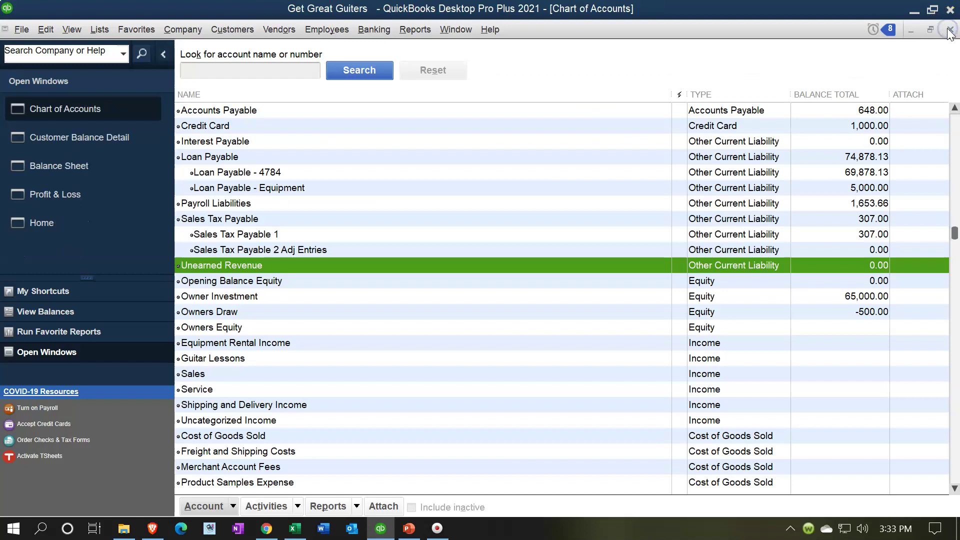
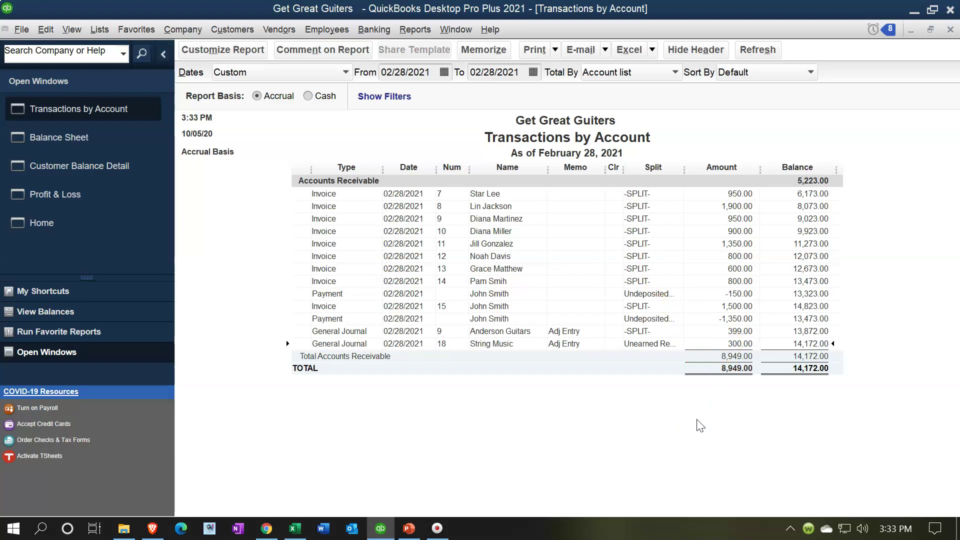
Step: Extend the Accounts Receivable transactions report to 03/01/2021 and check String Music's reversing entry
left_click(520, 68)
left_click(524, 74)
key("plus")
left_click(619, 431)
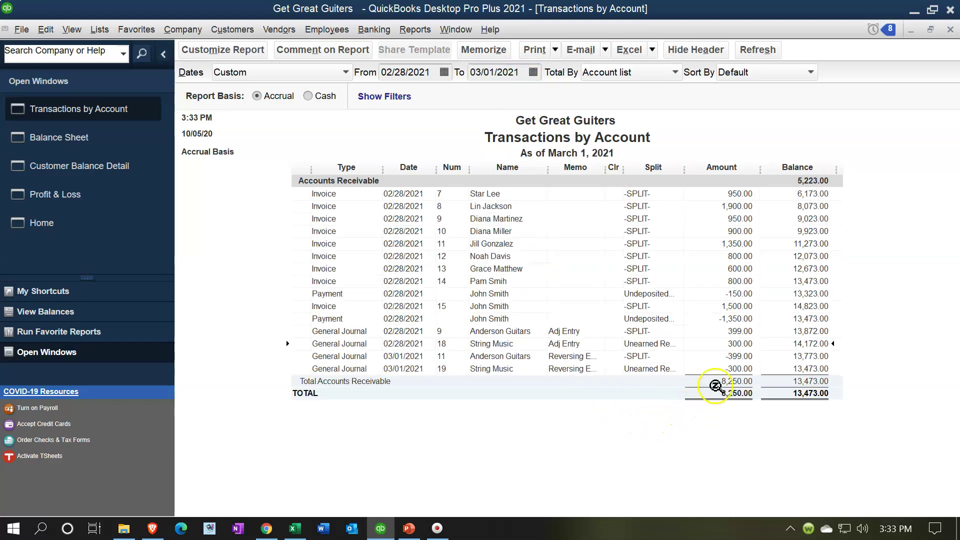
left_click(741, 369)
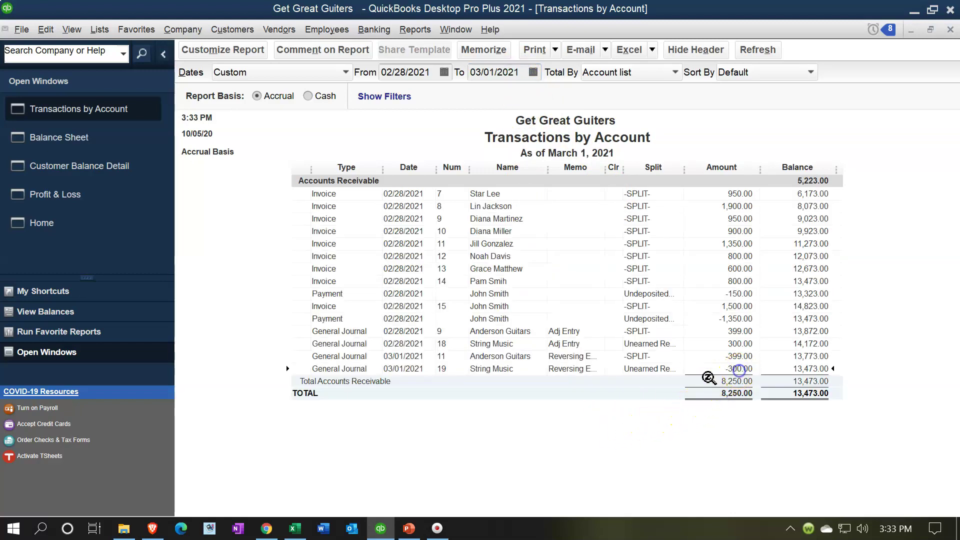
left_click(681, 387)
Step: Set the transactions report's start date to 01/01/2021 and refresh the Accounts Receivable detail
left_click(415, 72)
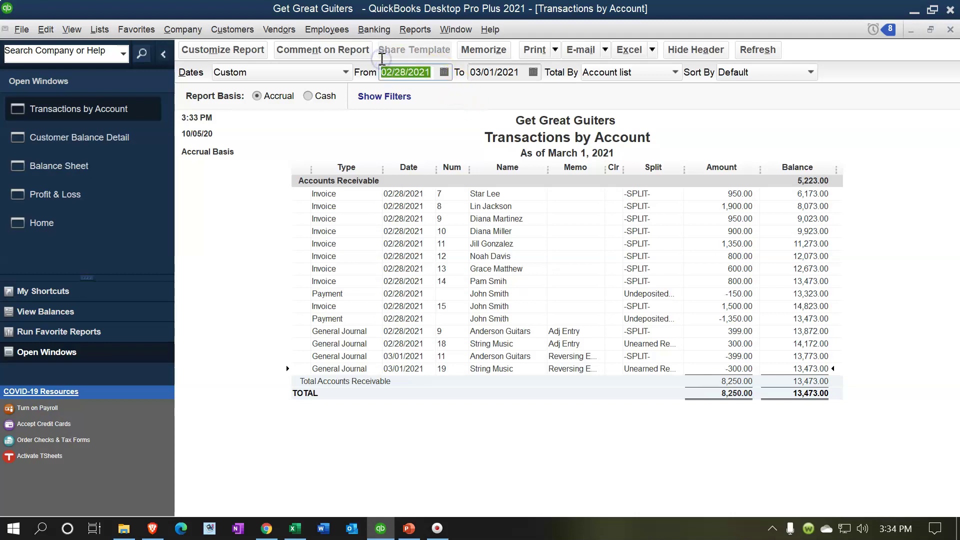
type("01/01/2021")
key("Tab")
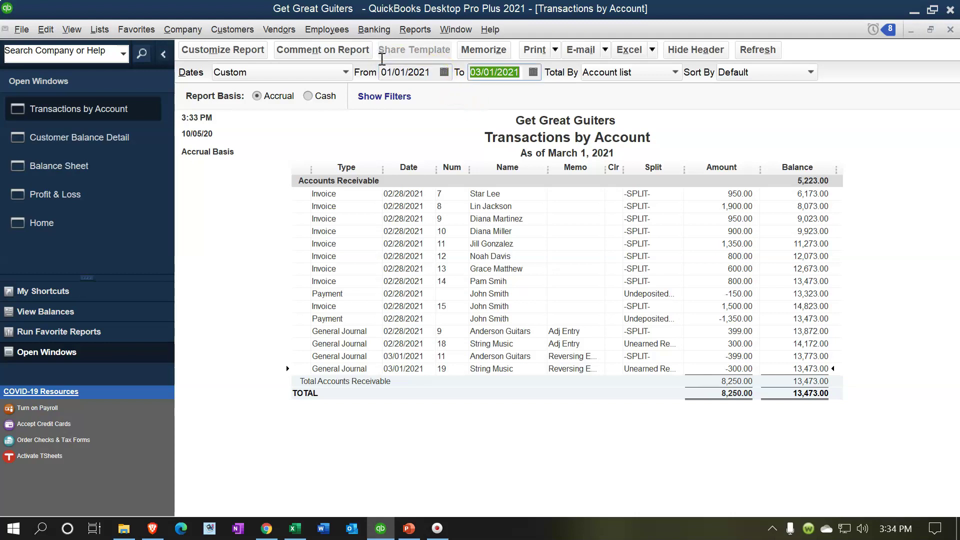
key("Tab")
scroll(526, 330, "down", 2)
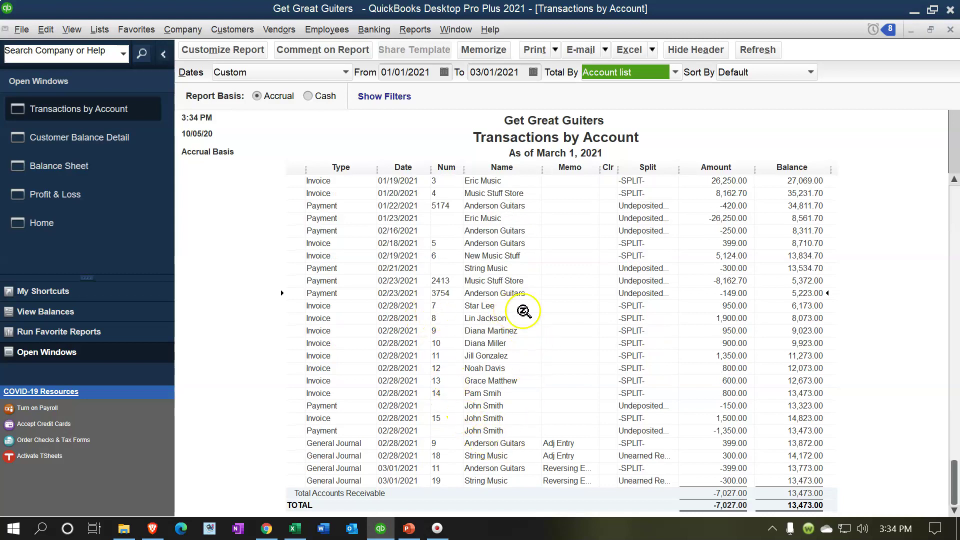
Step: Examine String Music's 02/21/2021 payment, 02/28/2021 adjusting entry and 03/01/2021 reversing entry in the Accounts Receivable detail
left_click(721, 269)
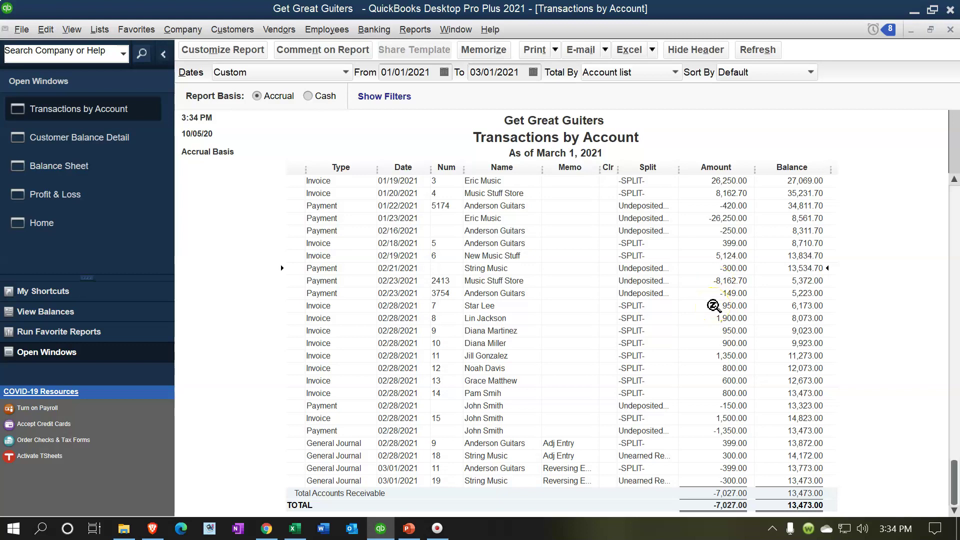
left_click(724, 456)
left_click(739, 480)
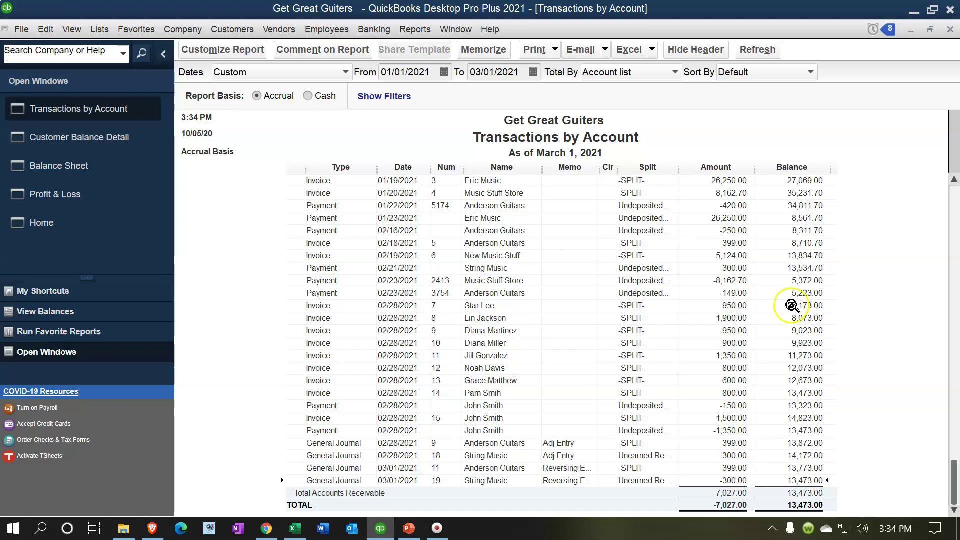
Step: Close the transactions report and change the Balance Sheet's as-of date to 03/01/2021
left_click(950, 29)
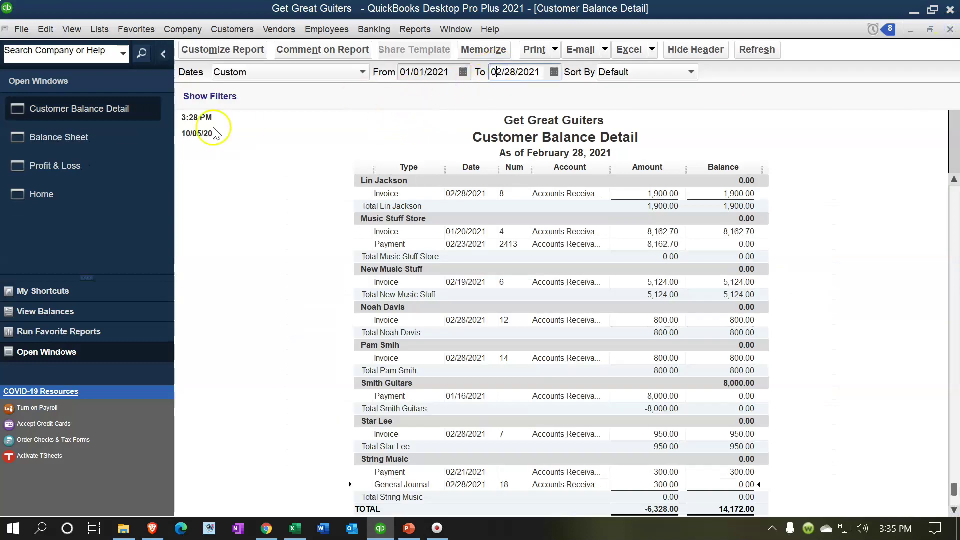
left_click(122, 134)
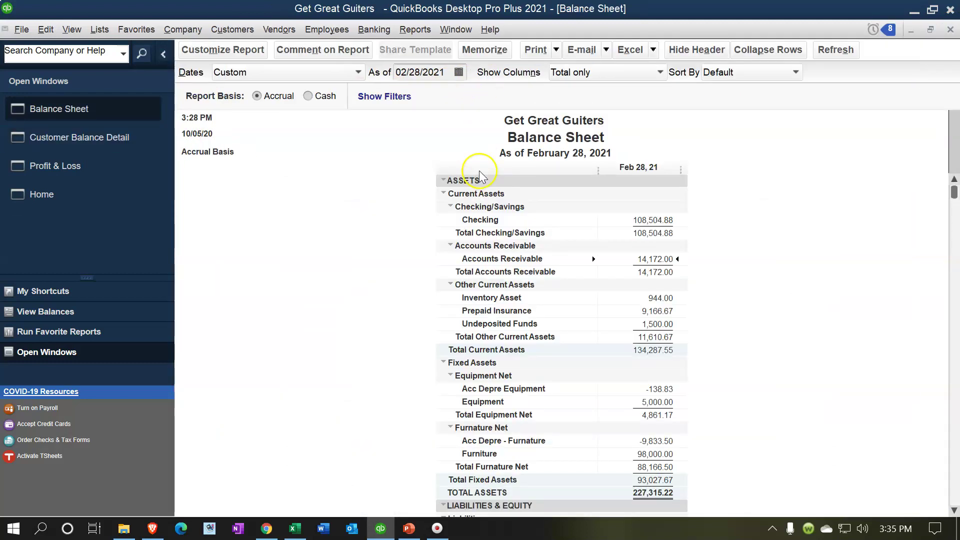
key("plus")
left_click(400, 263)
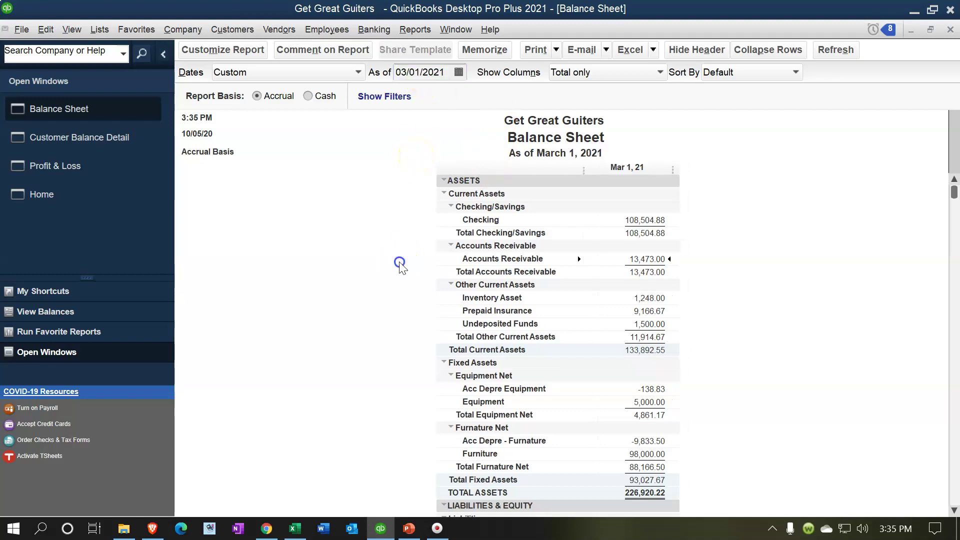
left_click(636, 306)
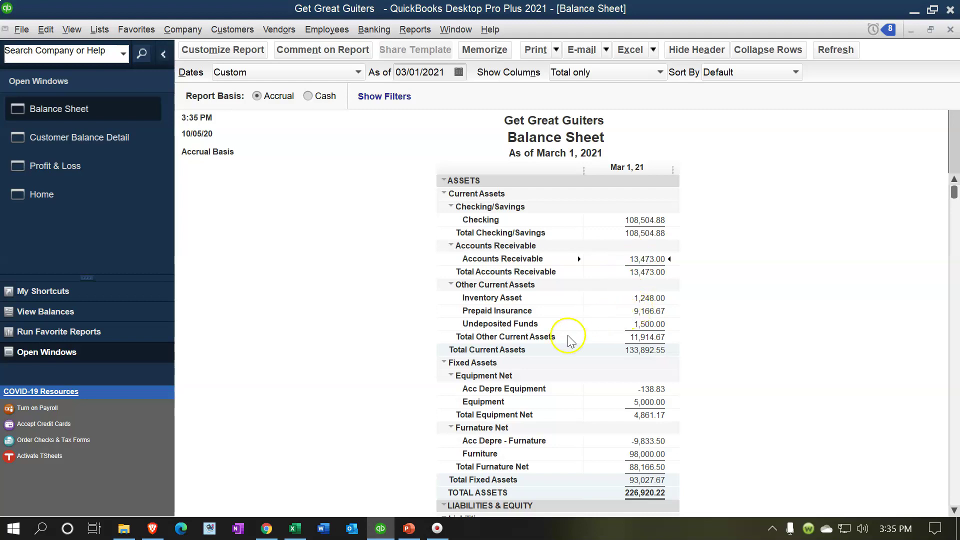
Step: Check the Accounts Receivable row in the Excel worksheet, from the beginning trial balance through the 03/01/21 trial balance, and return to QuickBooks
left_click(293, 529)
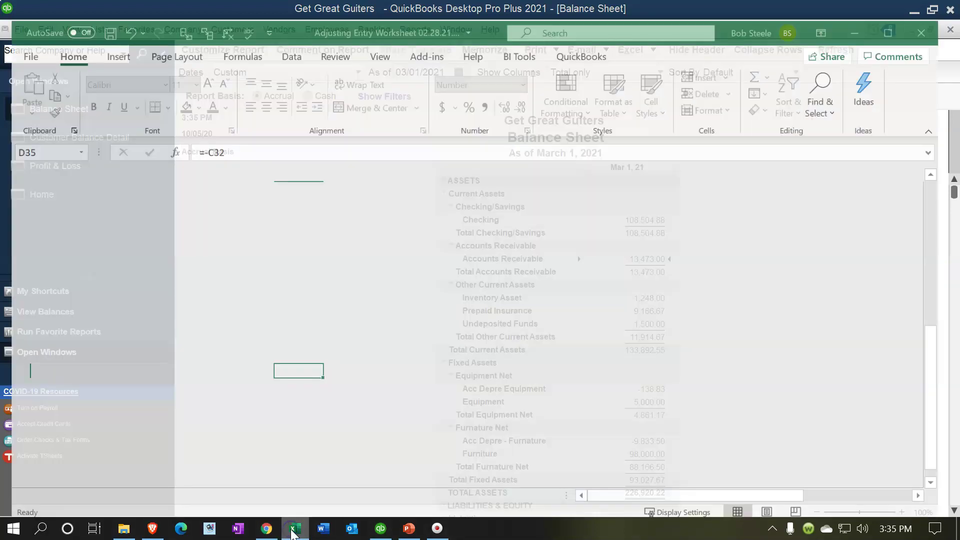
left_click(508, 386)
scroll(508, 384, "up", 7)
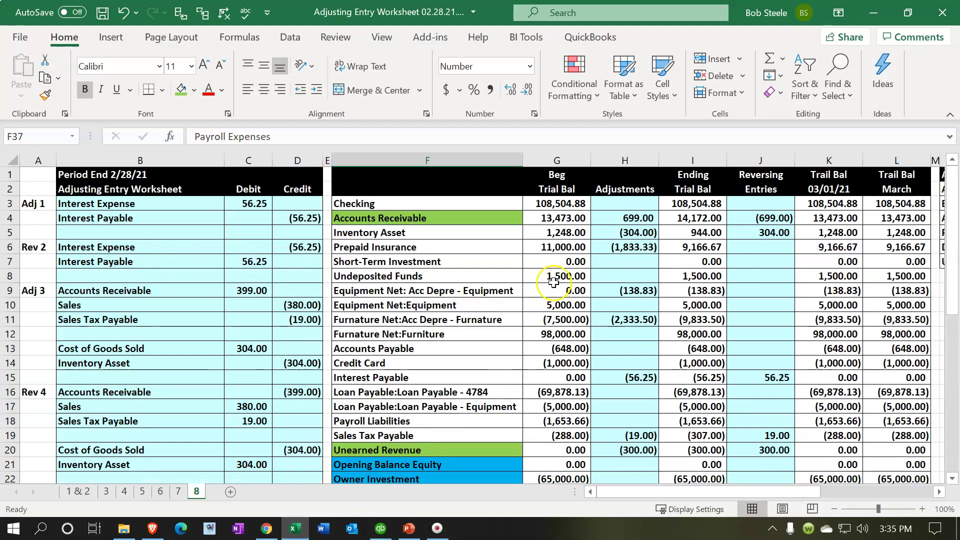
left_click(542, 220)
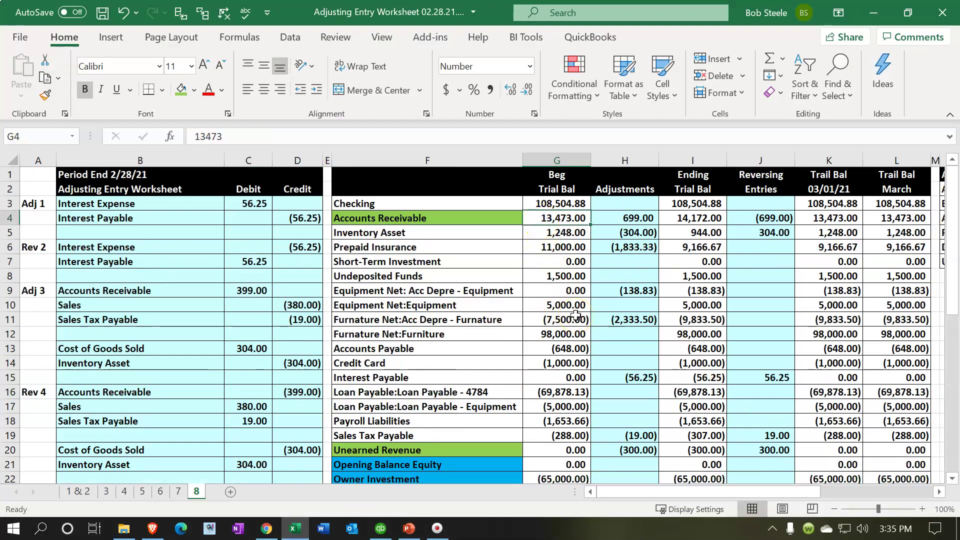
key("Right")
key("Right")
key("Right")
key("Right")
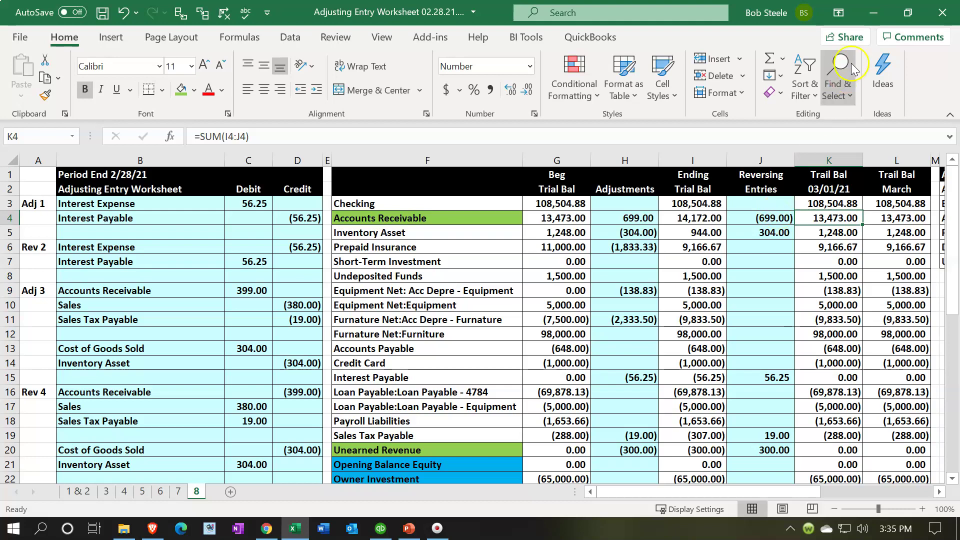
left_click(871, 11)
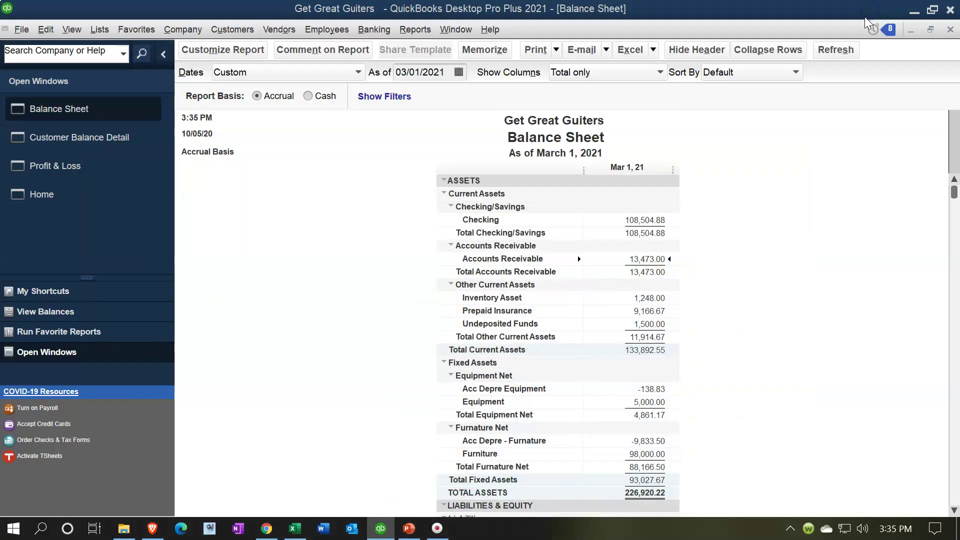
Step: Change the Customer Balance Detail report's end date to 03/01/2021 and refresh it
left_click(124, 143)
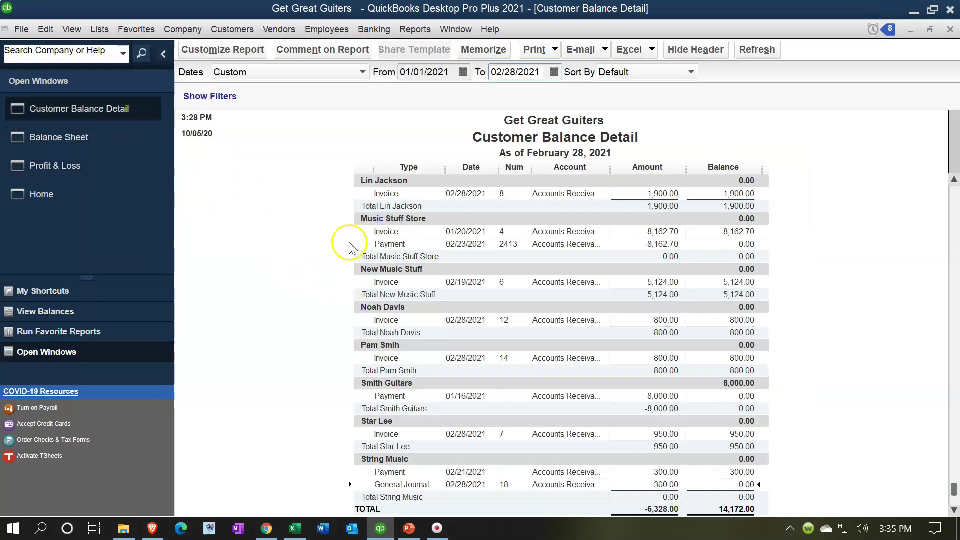
left_click(527, 72)
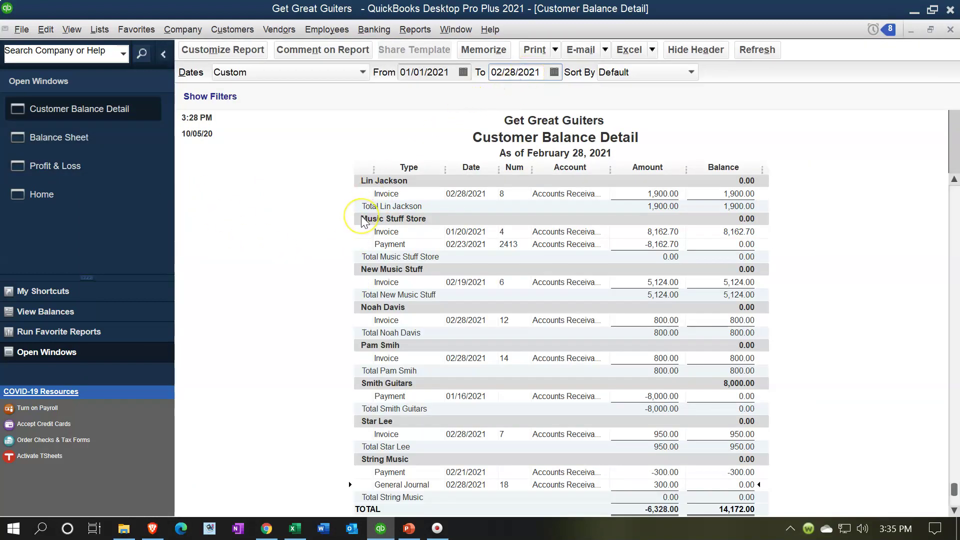
key("plus")
left_click(330, 307)
left_click(264, 324)
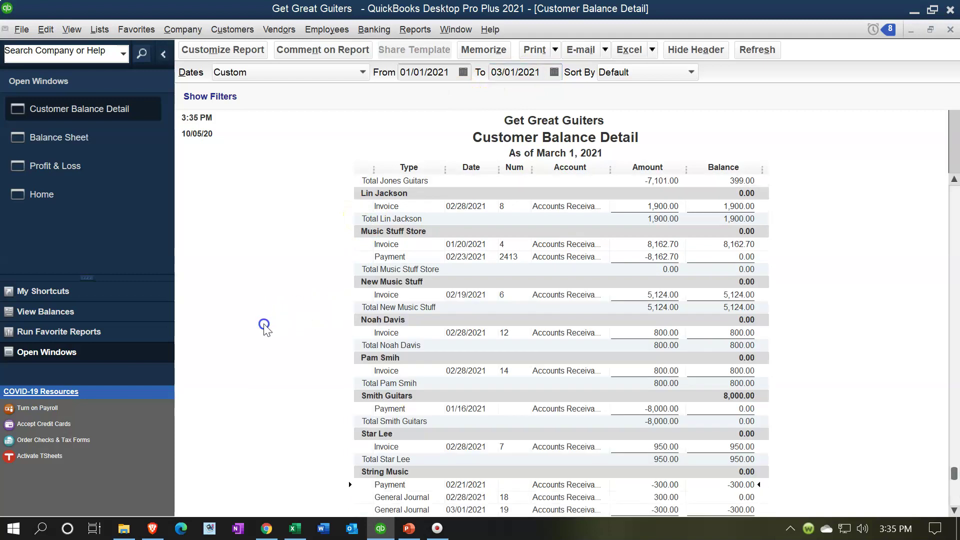
Step: Examine String Music's payment, adjusting entry, reversing entry and resulting balance in the Customer Balance Detail report
left_click(680, 477)
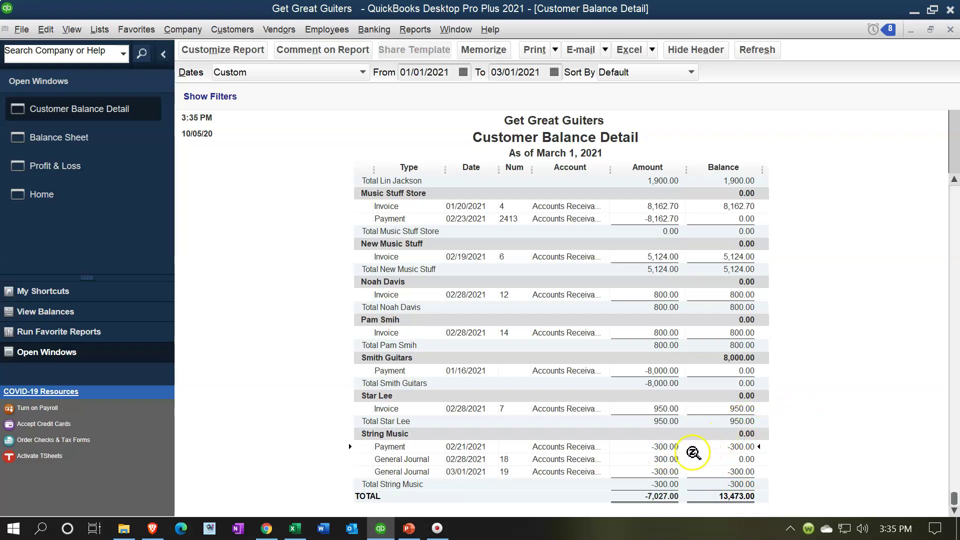
left_click(671, 446)
left_click(666, 457)
left_click(662, 473)
left_click(725, 472)
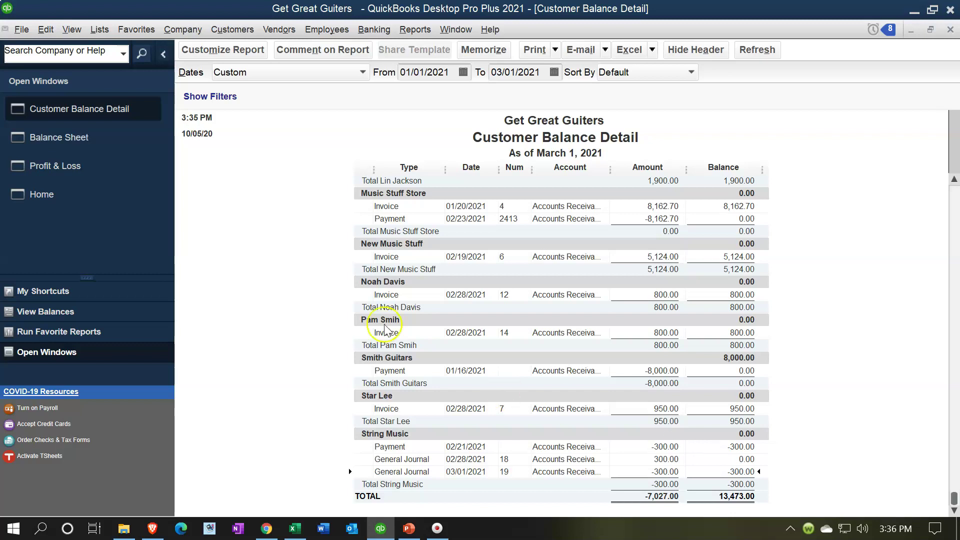
Step: Review the liabilities section of the Balance Sheet as of March 1, 2021 for the Unearned Revenue account
left_click(98, 135)
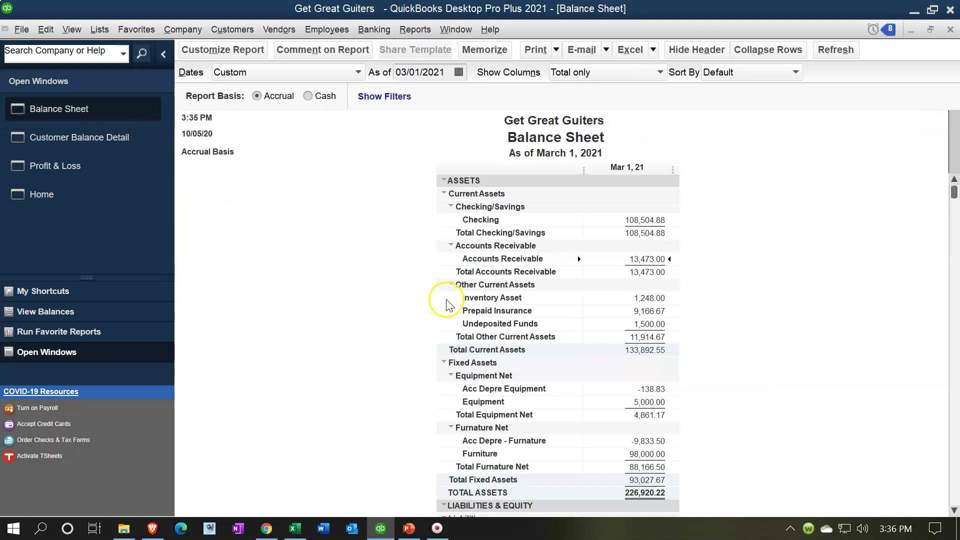
scroll(446, 300, "down", 4)
scroll(446, 303, "down", 3)
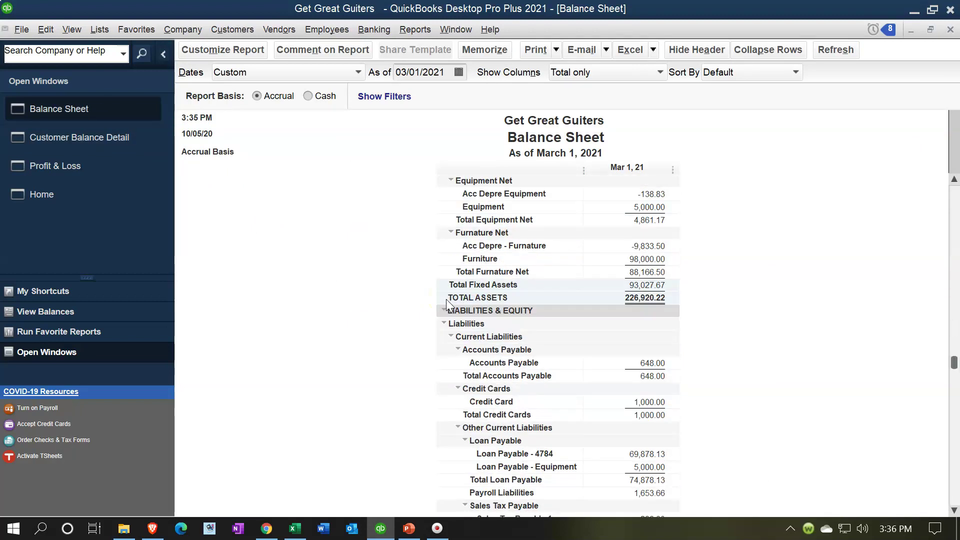
scroll(450, 305, "down", 1)
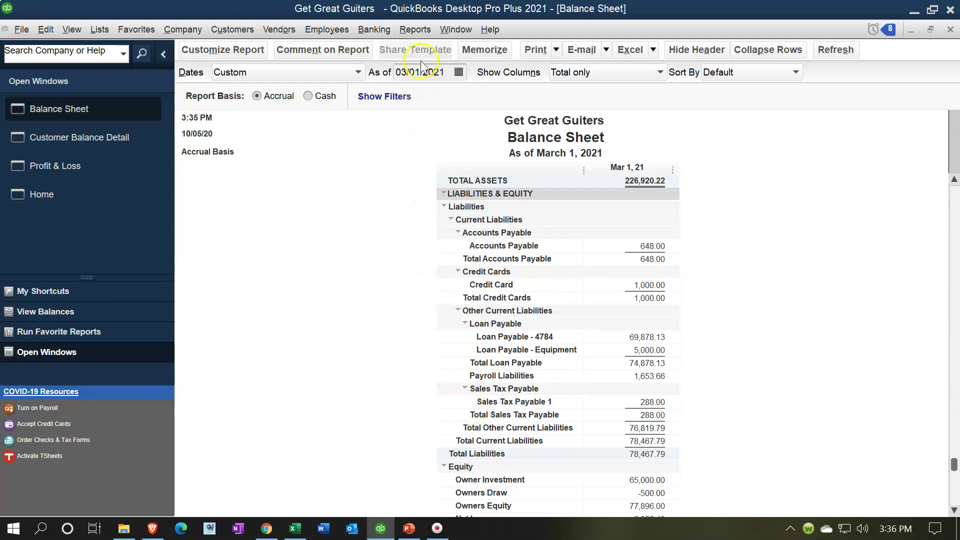
Step: Run the Trial Balance report from 01/01/2021 to 02/28/2021 and check its Unearned Revenue balance
left_click(420, 34)
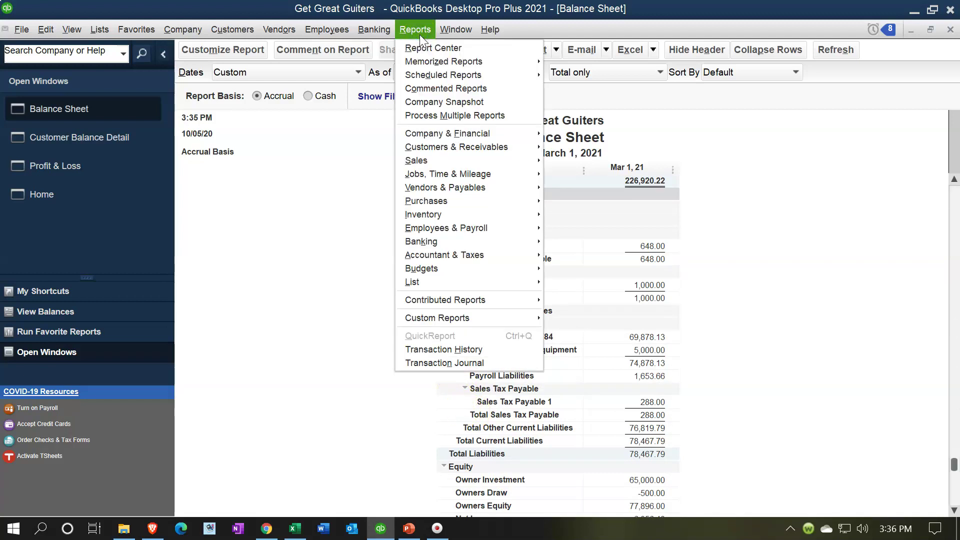
mouse_move(448, 134)
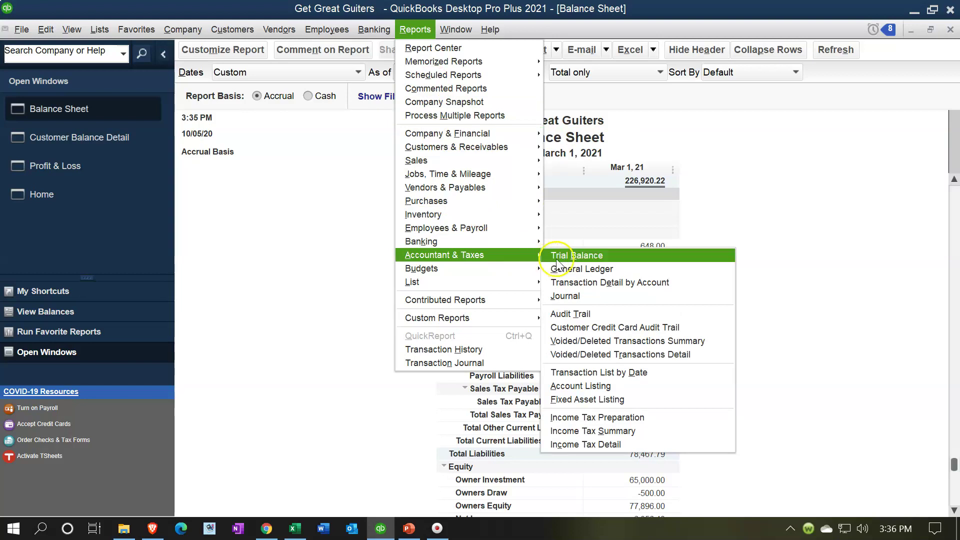
left_click(554, 257)
key("Tab")
type("01")
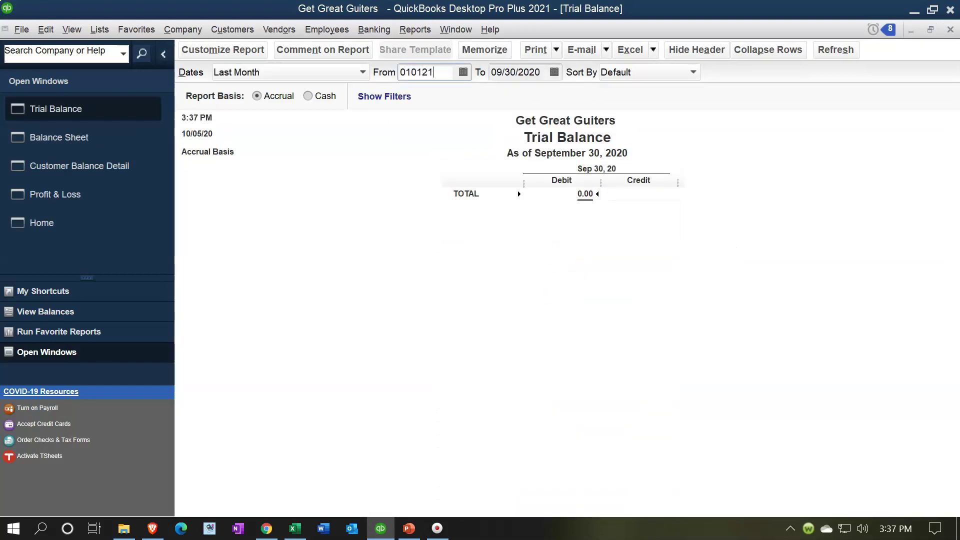
key("Tab")
type("02")
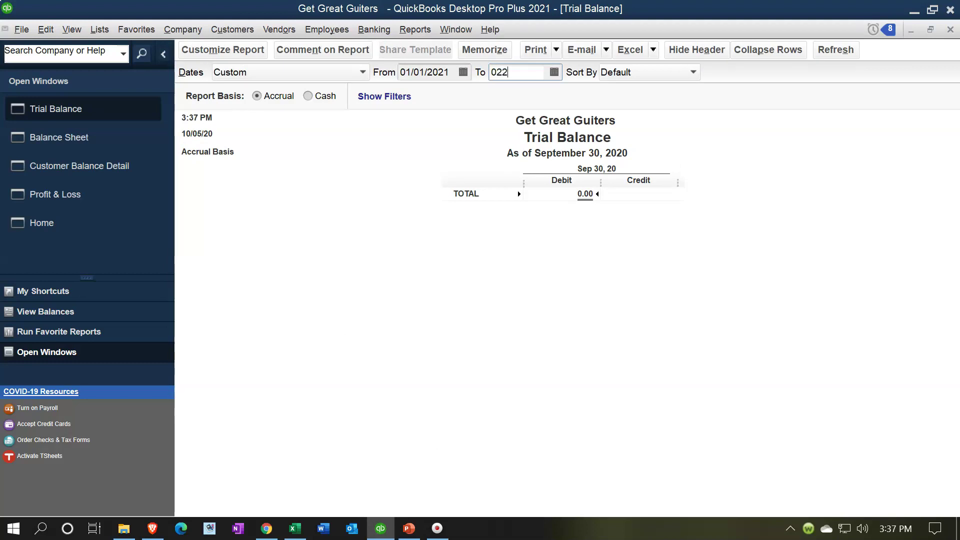
key("Tab")
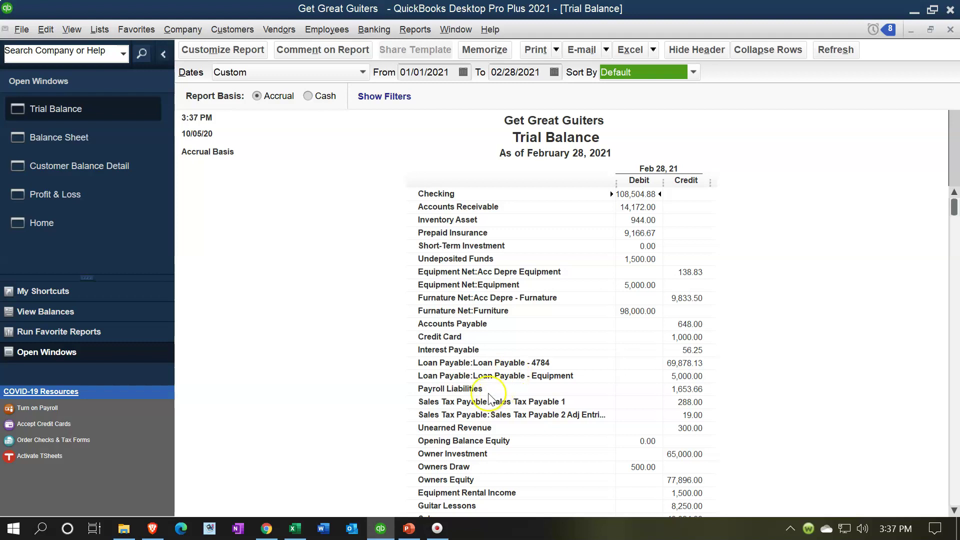
left_click(671, 429)
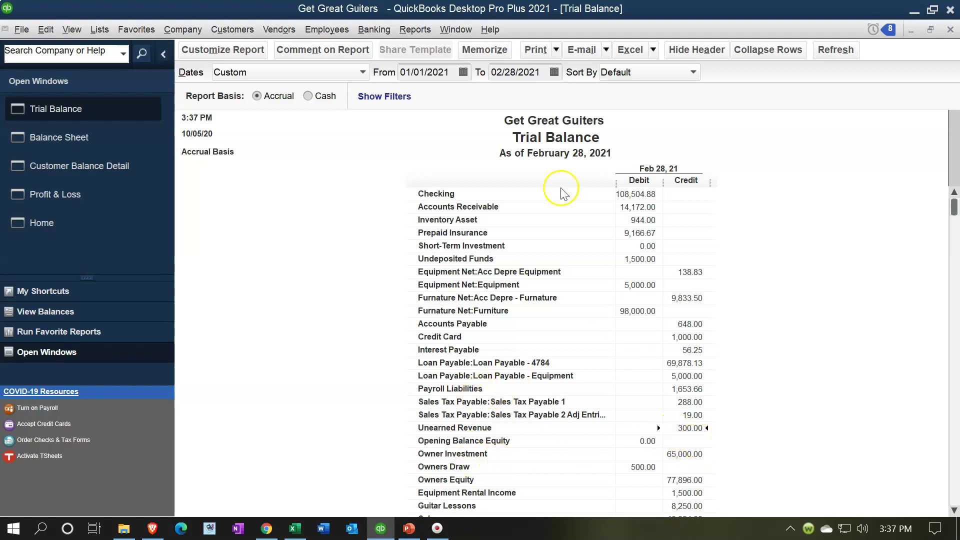
Step: Advance the Trial Balance's end date to 03/01/2021 and refresh the report
left_click(542, 71)
key("plus")
left_click(737, 431)
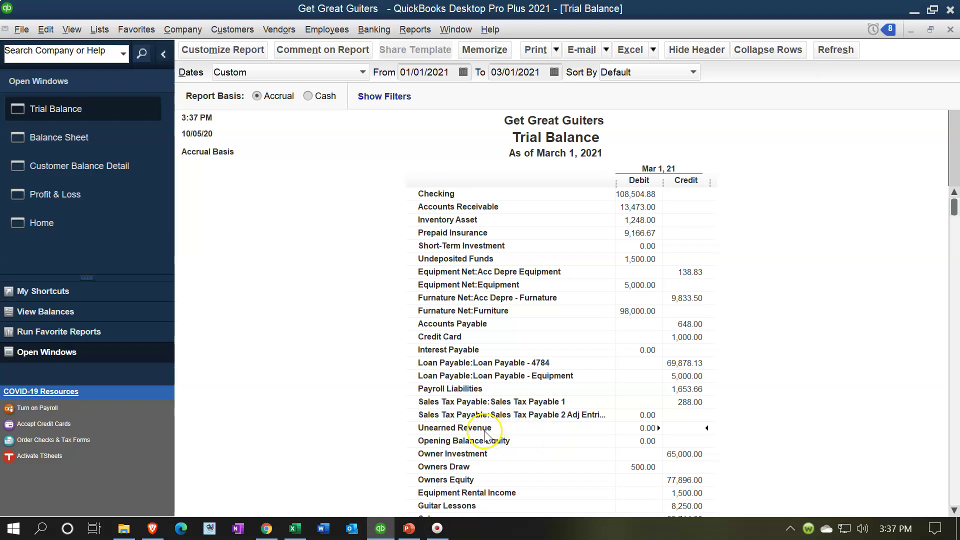
Step: Drill into the Unearned Revenue balance to inspect its adjusting and reversing entries, and return to the Trial Balance
double_click(640, 429)
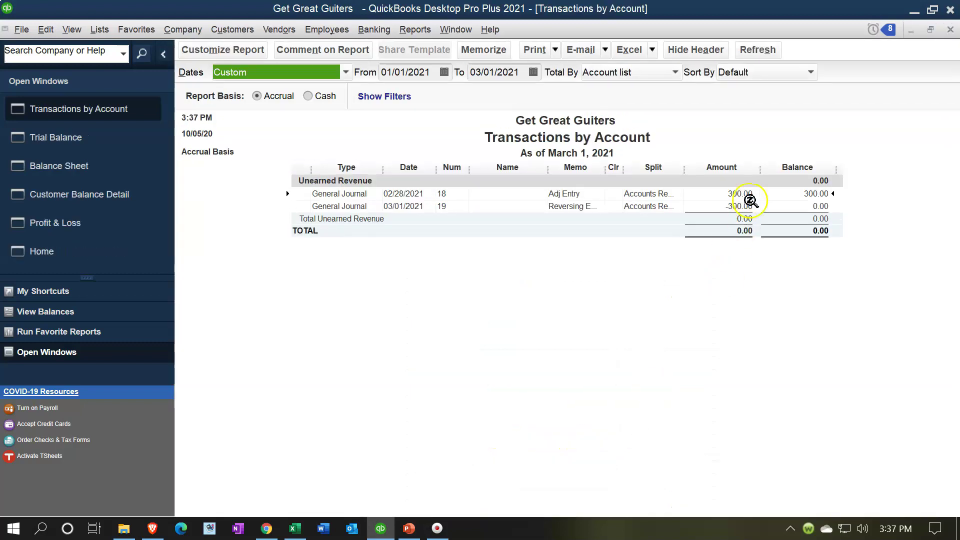
left_click(742, 318)
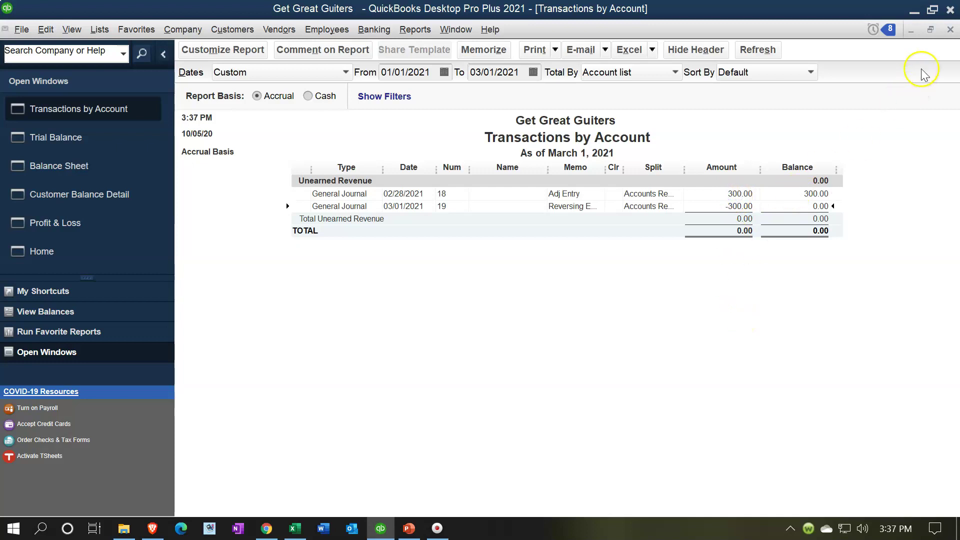
left_click(954, 30)
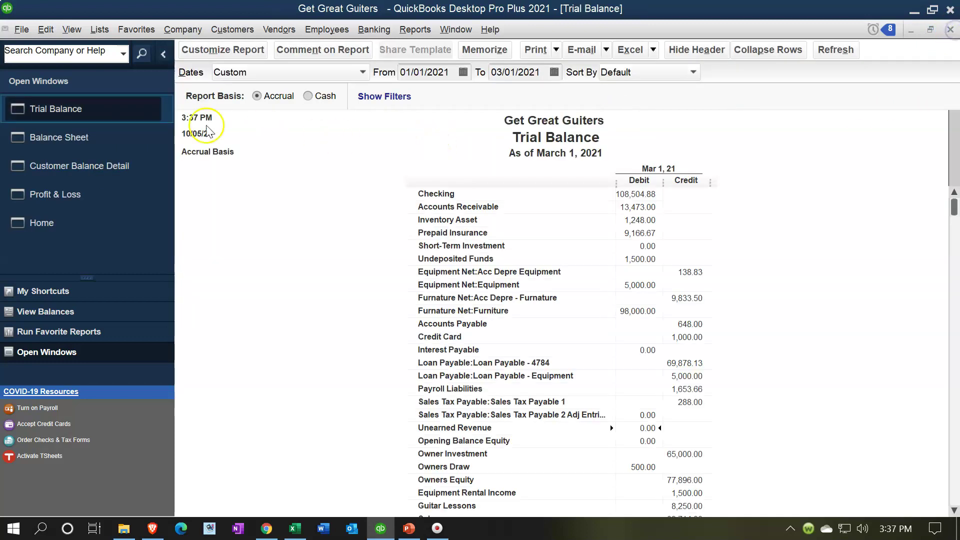
Step: Review the March 1, 2021 Balance Sheet from current assets down to total liabilities and equity
key("ctrl+Tab")
scroll(311, 355, "up", 8)
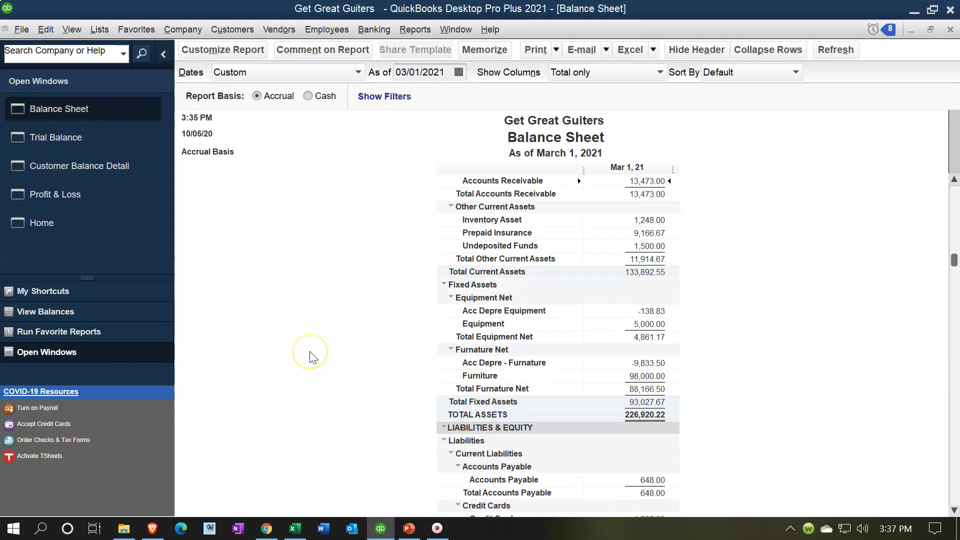
scroll(311, 356, "down", 1)
scroll(311, 358, "down", 5)
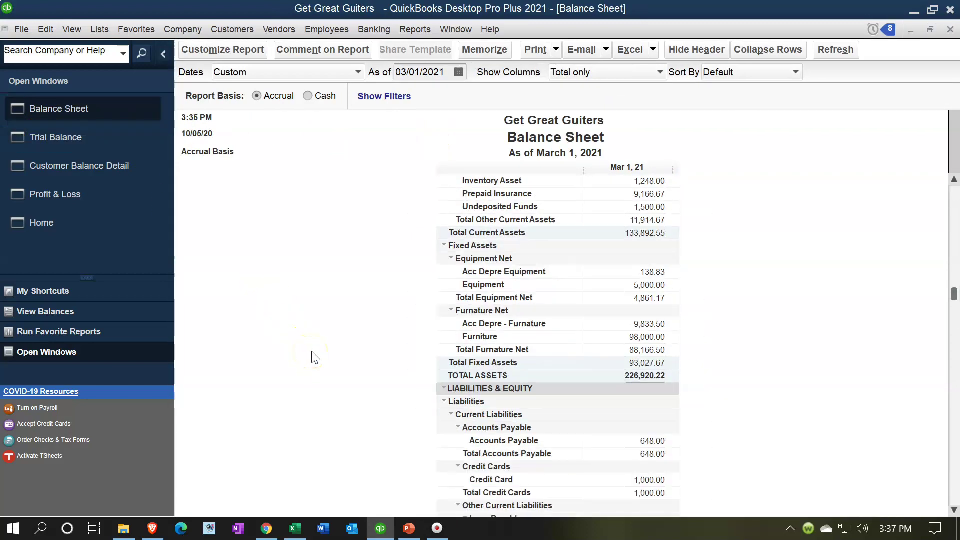
scroll(315, 357, "down", 1)
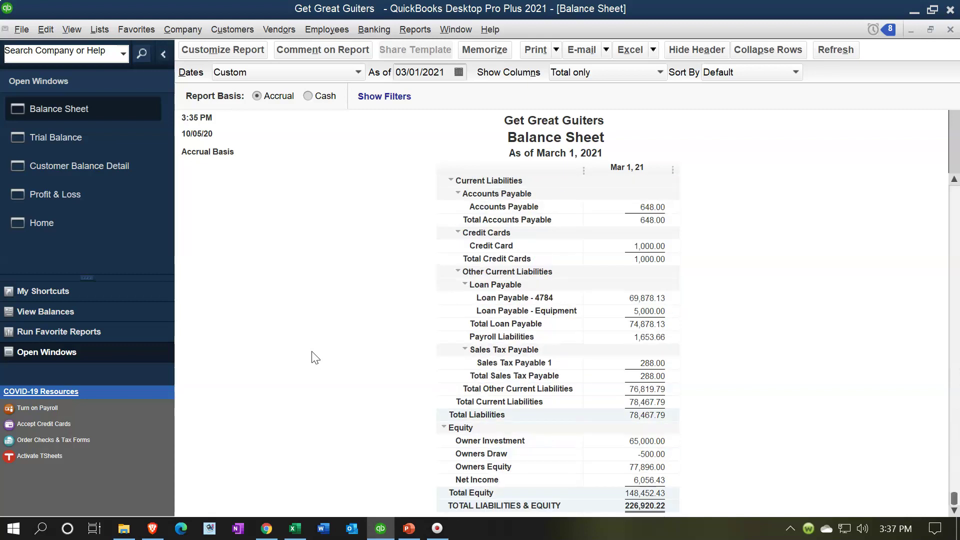
Step: Review the January through February 2021 Profit & Loss report down to net income
left_click(84, 194)
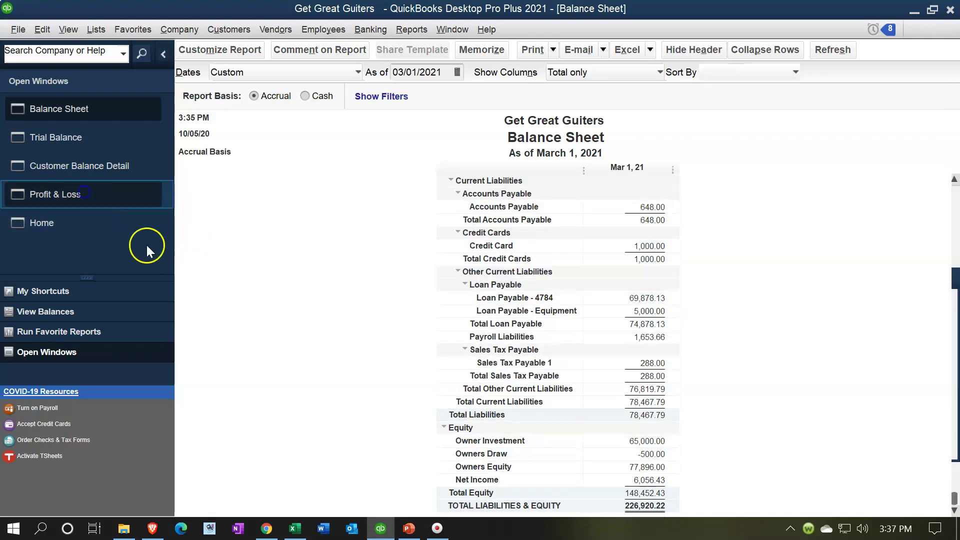
scroll(362, 317, "down", 1)
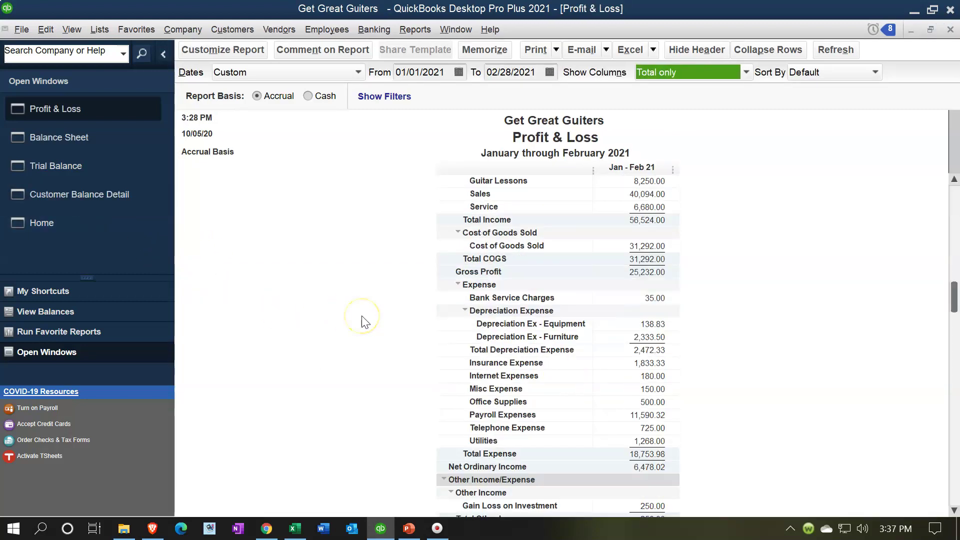
scroll(363, 322, "down", 2)
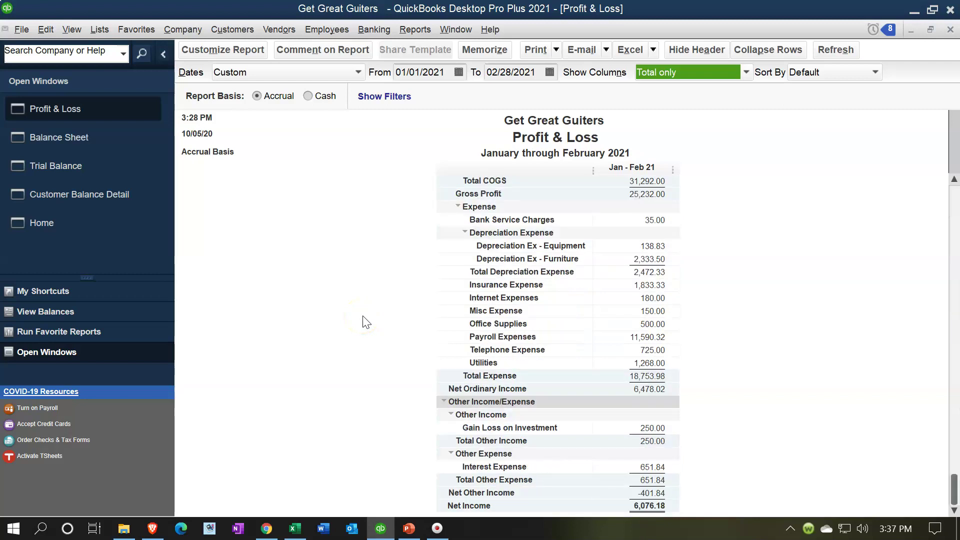
Step: Return to the March 1, 2021 Trial Balance and review its accounts down to the debit and credit totals
left_click(55, 167)
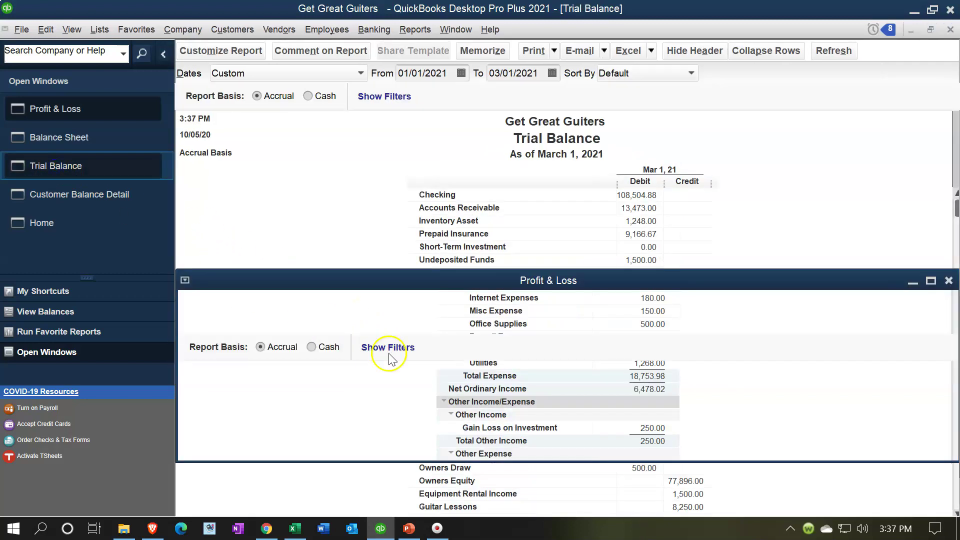
scroll(391, 346, "down", 5)
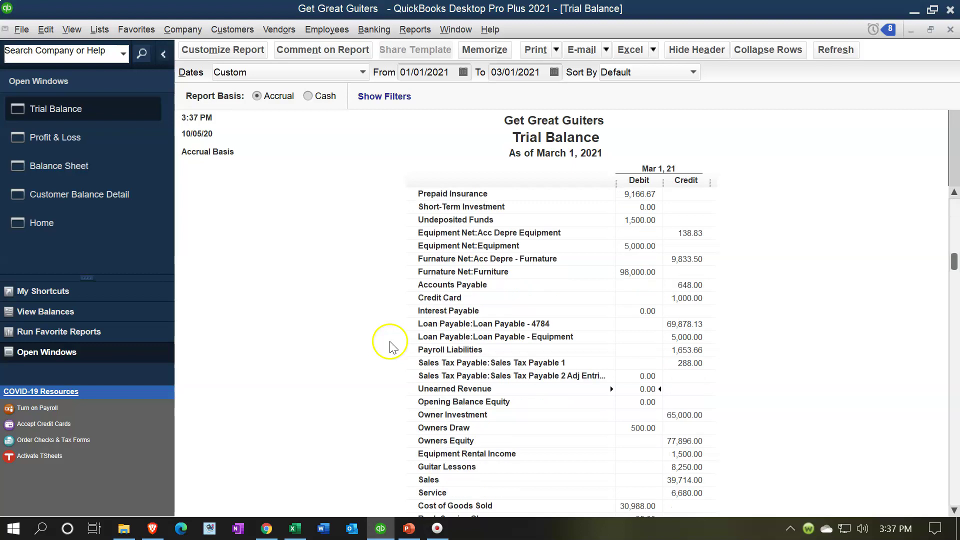
scroll(392, 346, "down", 1)
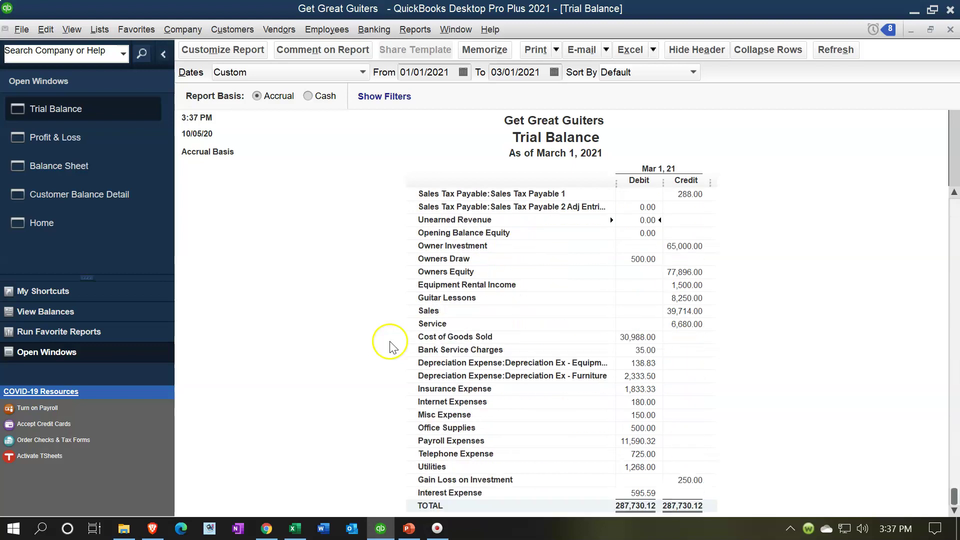